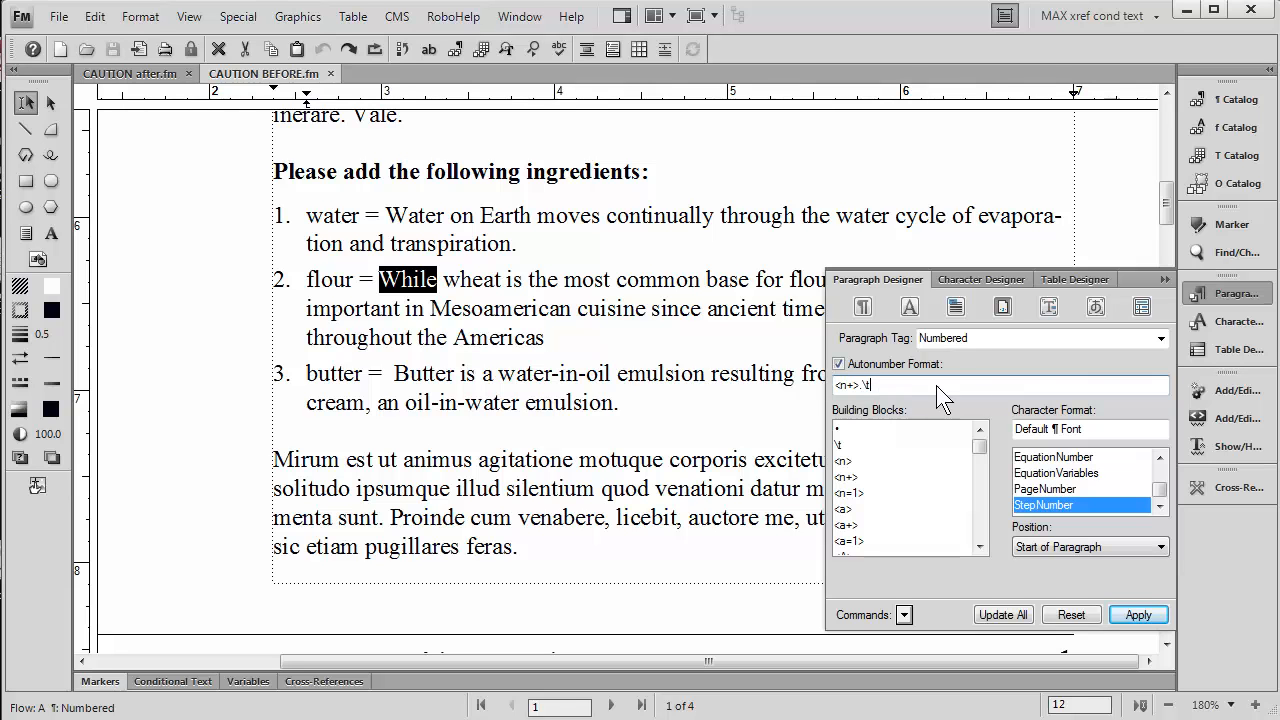
# Add a numbered item reading "another numbered" after the butter item
pyautogui.click(1163, 279)
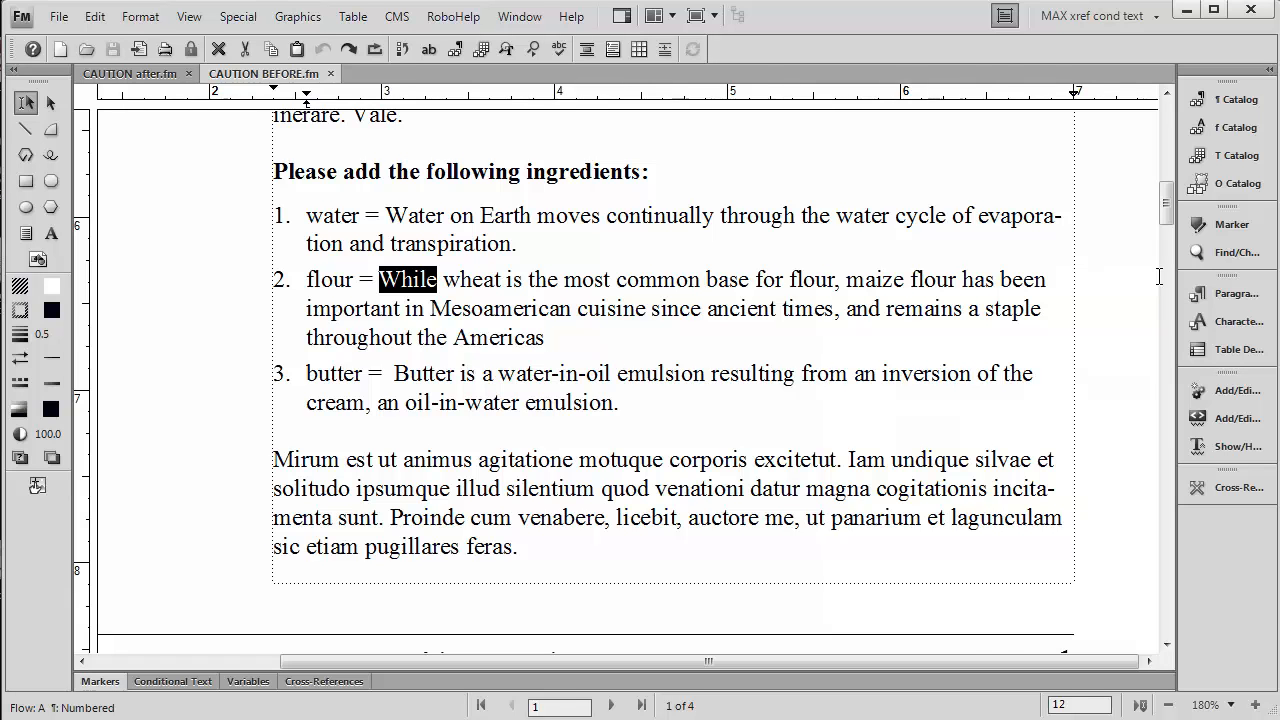
pyautogui.click(651, 414)
pyautogui.press('Return')
pyautogui.write('another numbered')
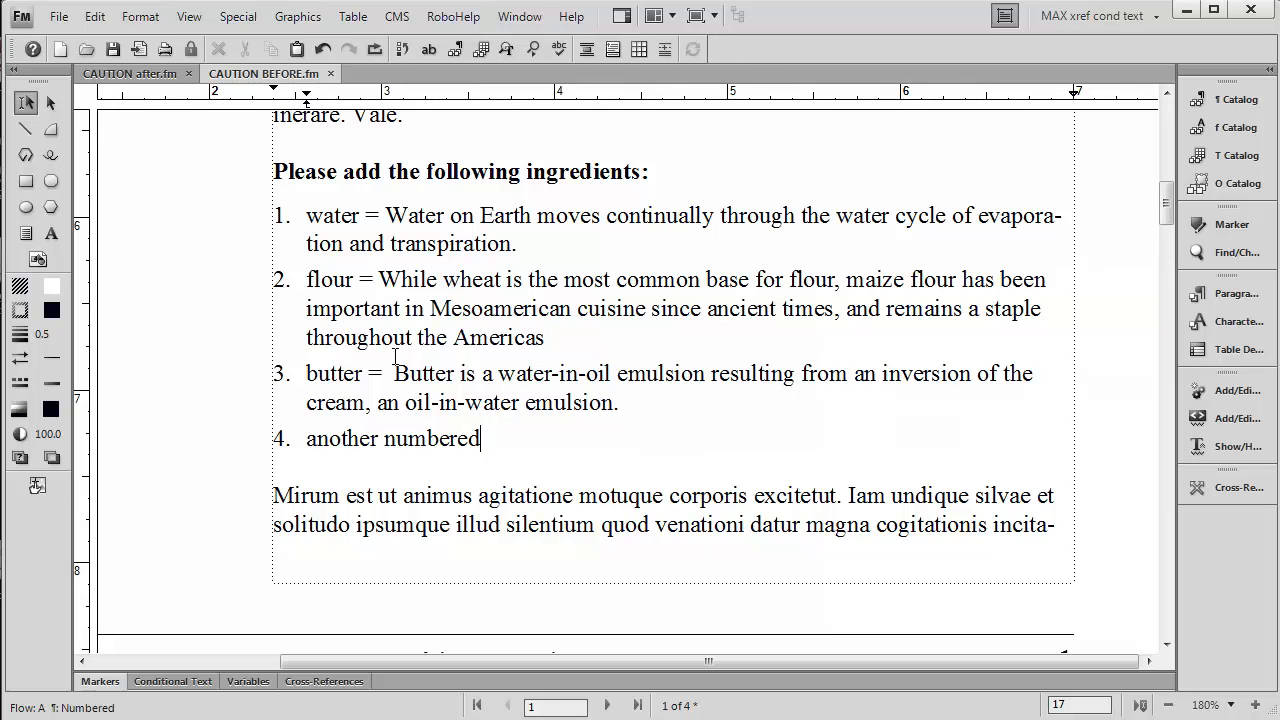
# Insert "Max " before the number in the flour paragraph's autonumber format and apply it to that paragraph
pyautogui.click(358, 286)
pyautogui.doubleClick(390, 286)
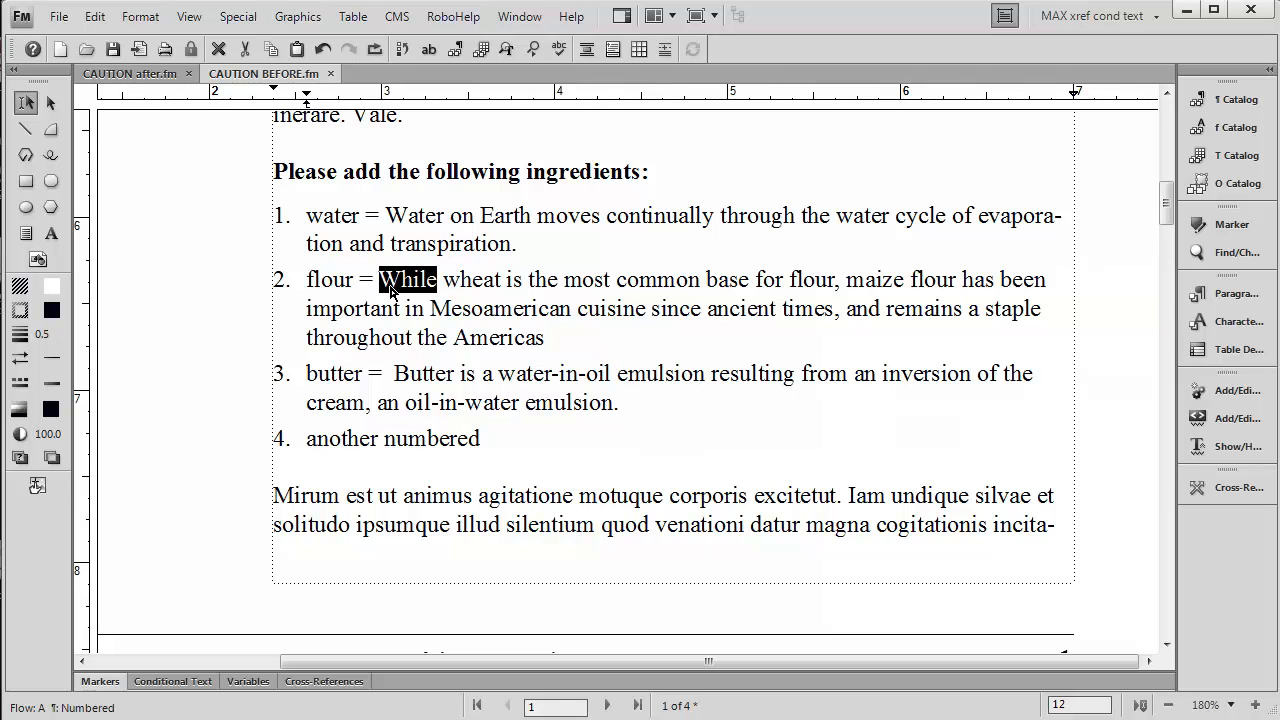
pyautogui.hotkey('ctrl', 'm')
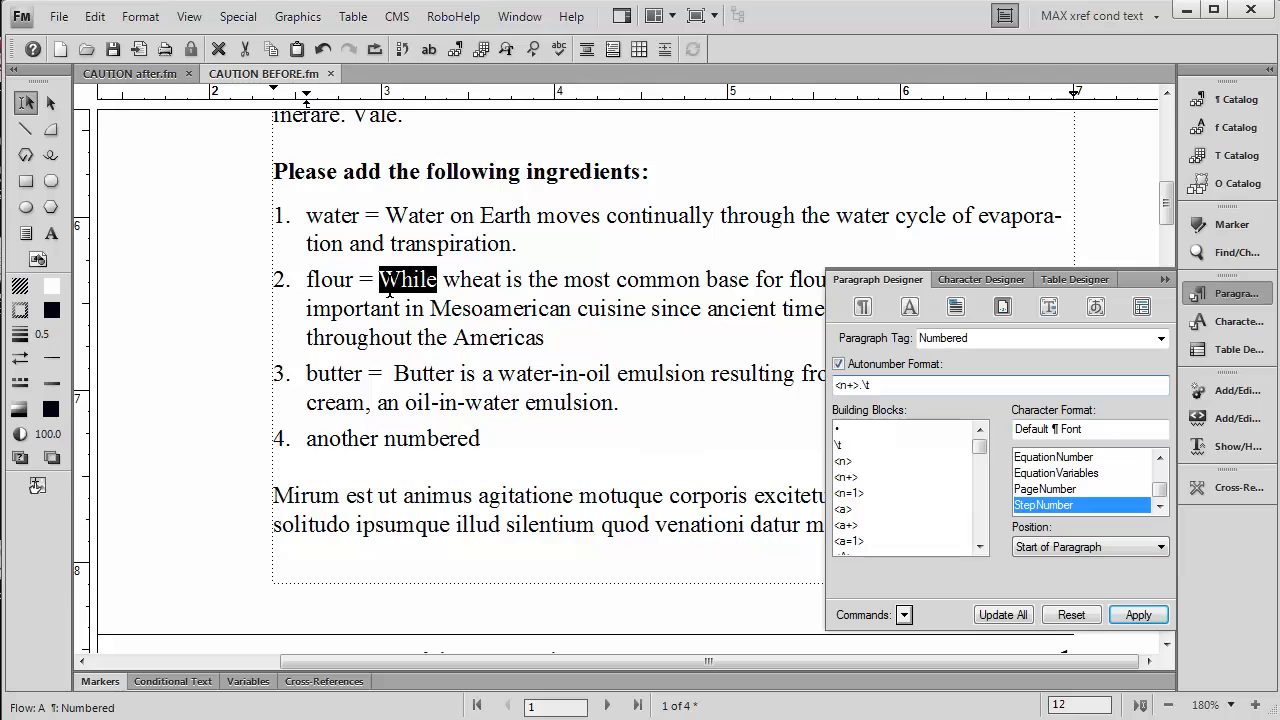
pyautogui.click(836, 388)
pyautogui.write('Max')
pyautogui.click(1140, 616)
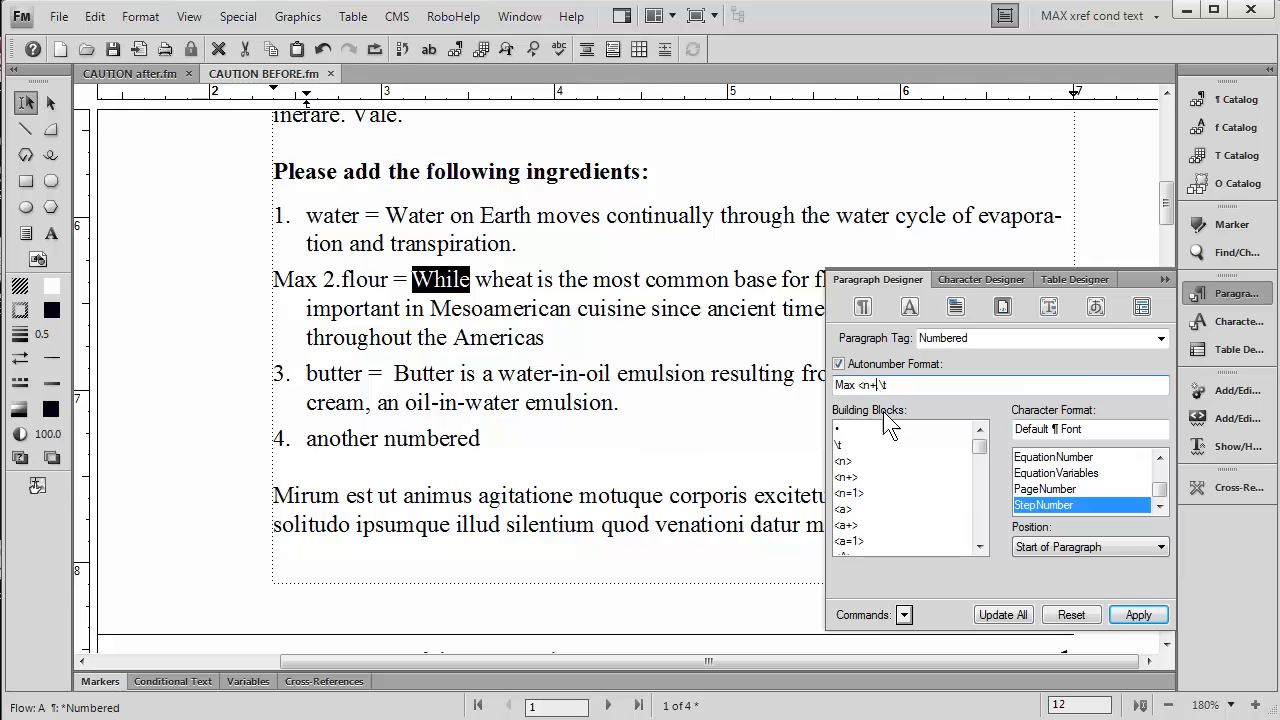
# Remove the number building block from the flour paragraph's autonumber format and apply it as "Max:\t"
pyautogui.press('BackSpace')
pyautogui.press('BackSpace')
pyautogui.write('.')
pyautogui.click(1124, 613)
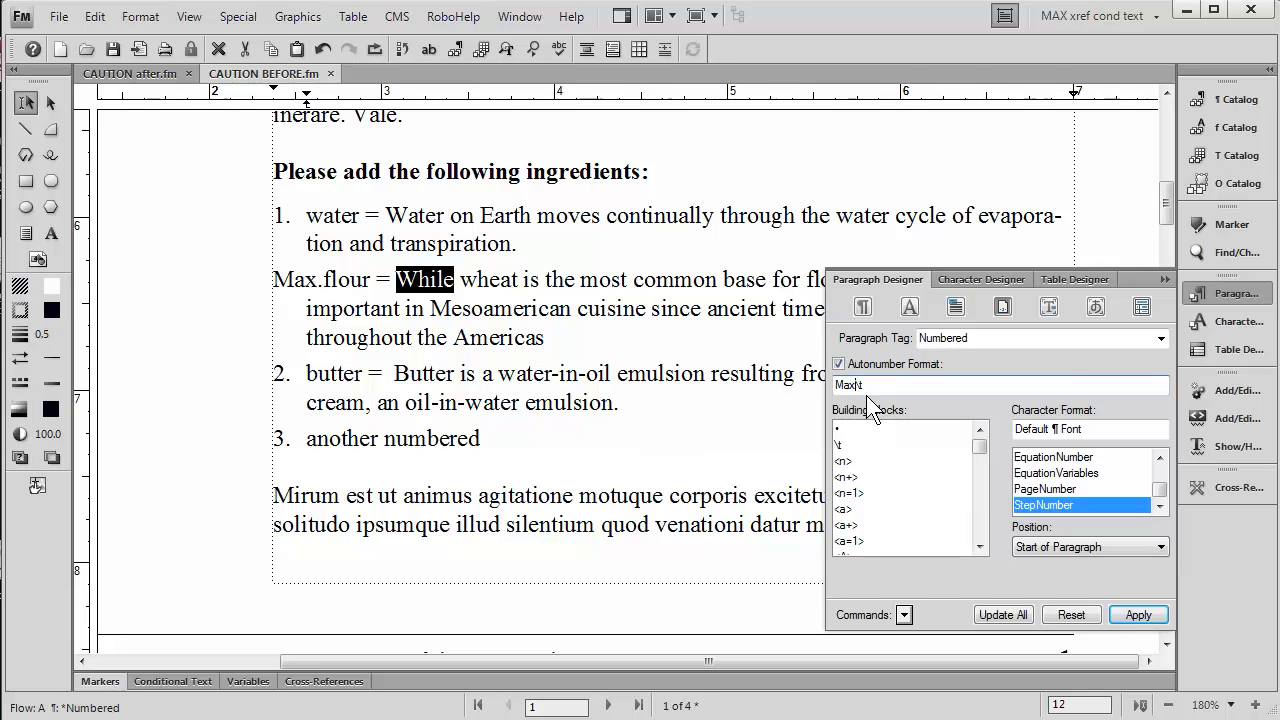
pyautogui.write(':')
pyautogui.click(1147, 615)
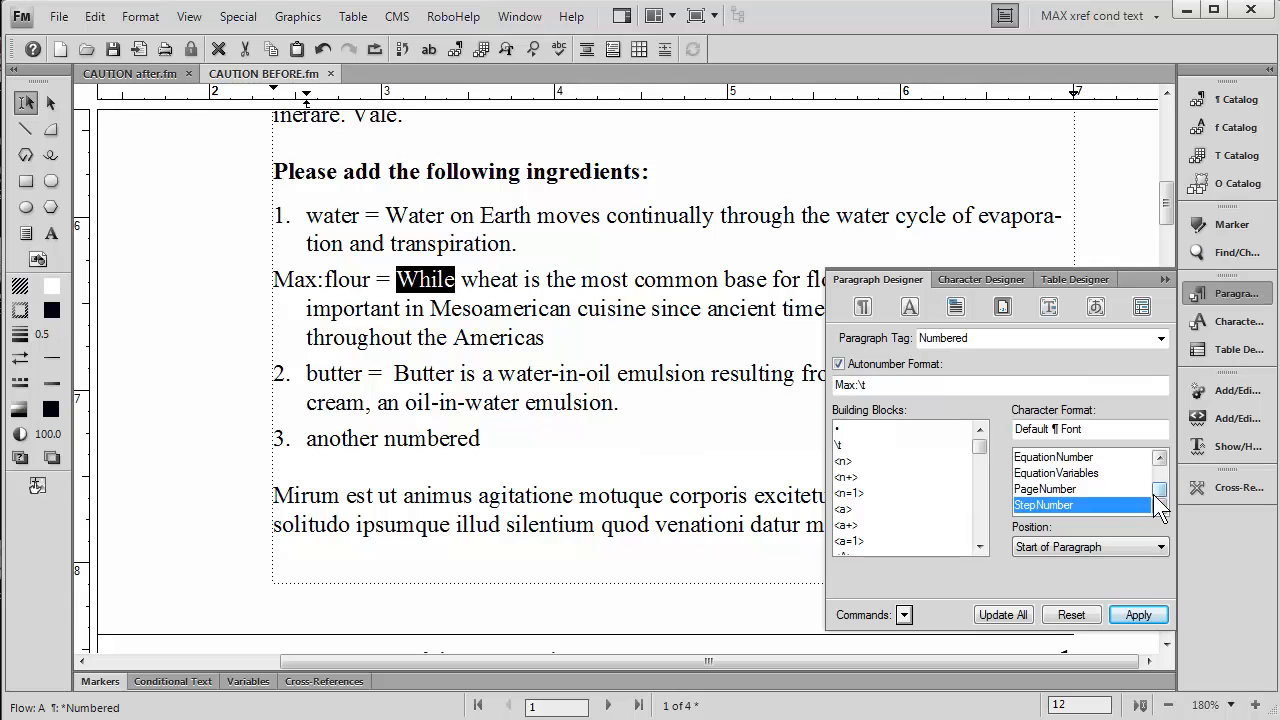
# Apply the StepNumber character format to the flour paragraph's autonumber prefix
pyautogui.click(1116, 503)
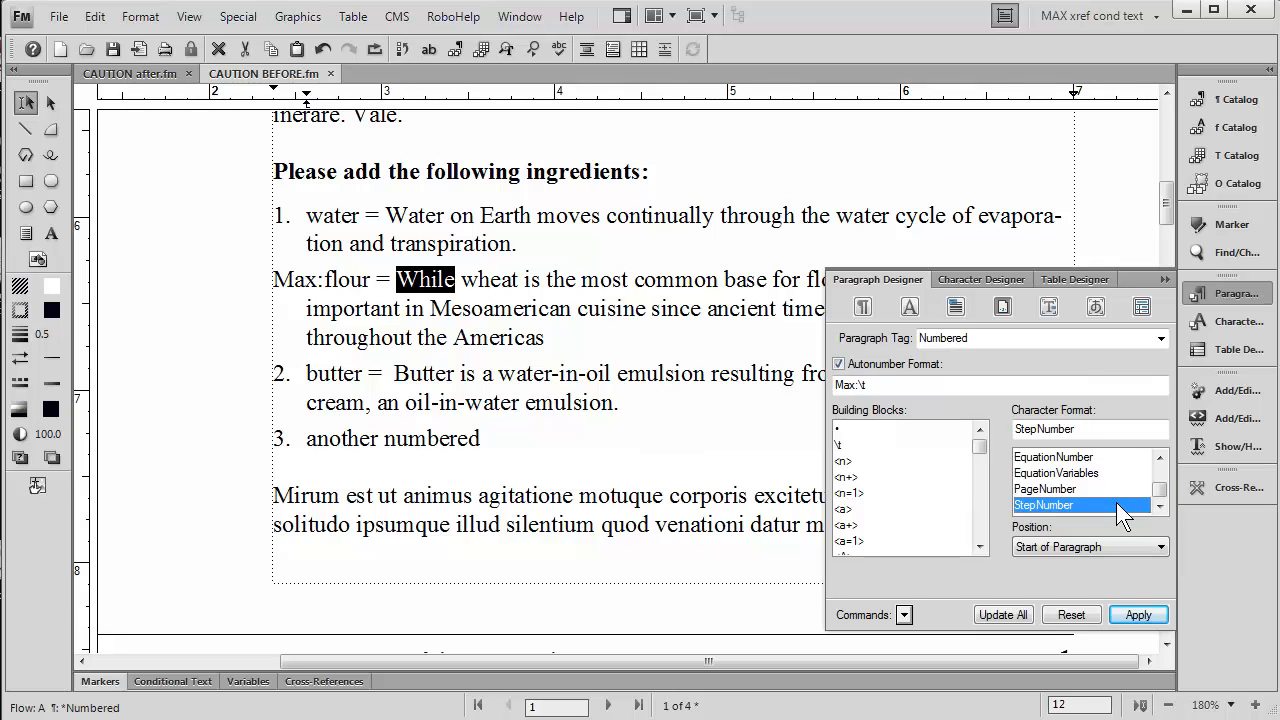
pyautogui.click(1218, 133)
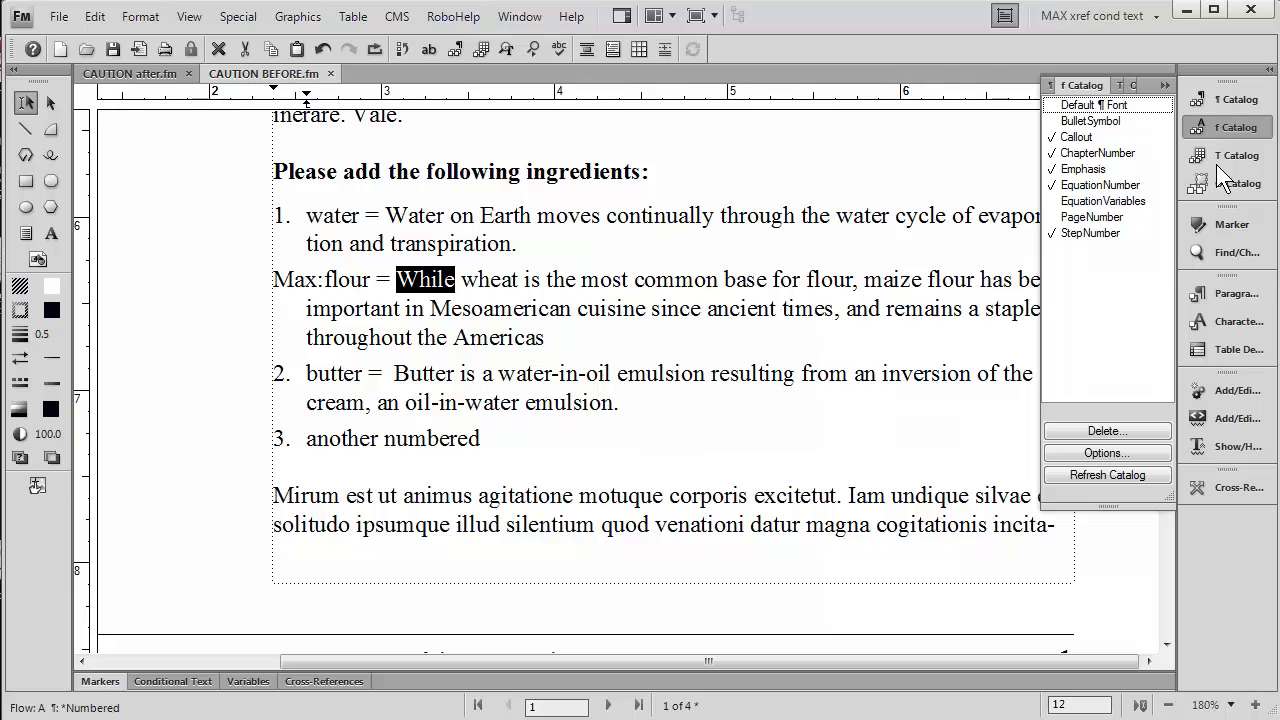
pyautogui.click(1207, 293)
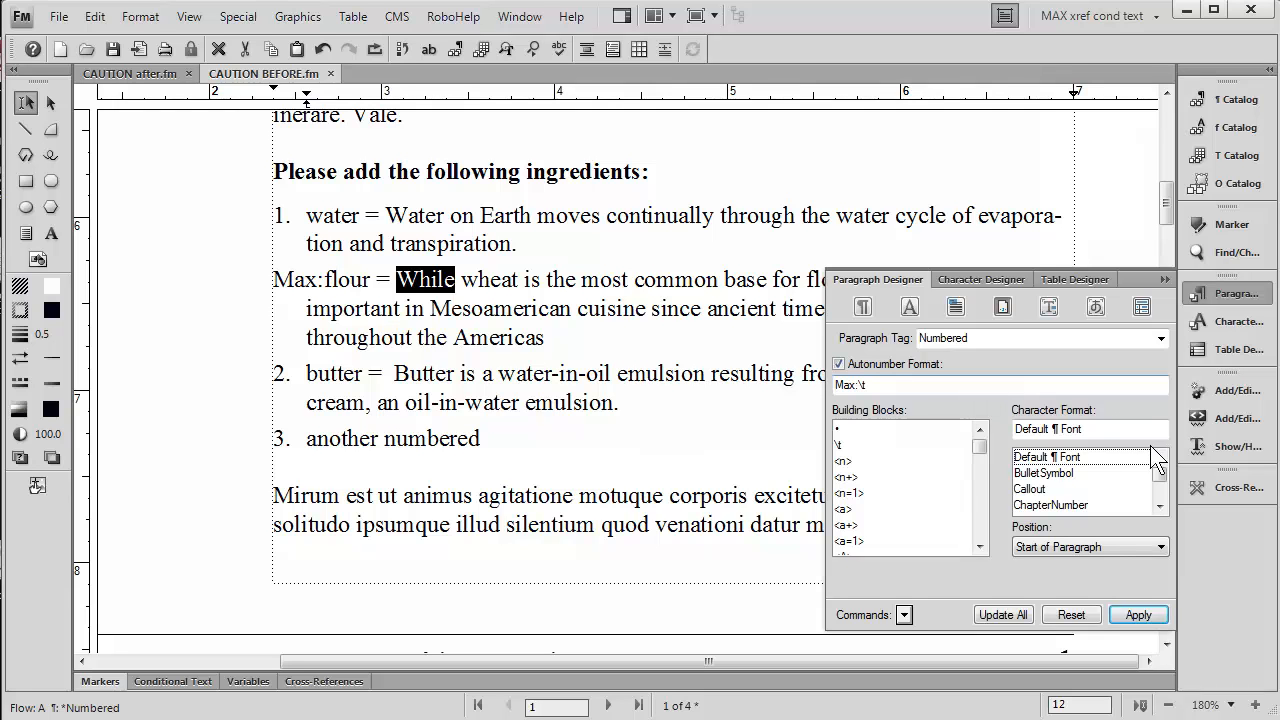
pyautogui.moveTo(1159, 475); pyautogui.dragTo(1156, 506)
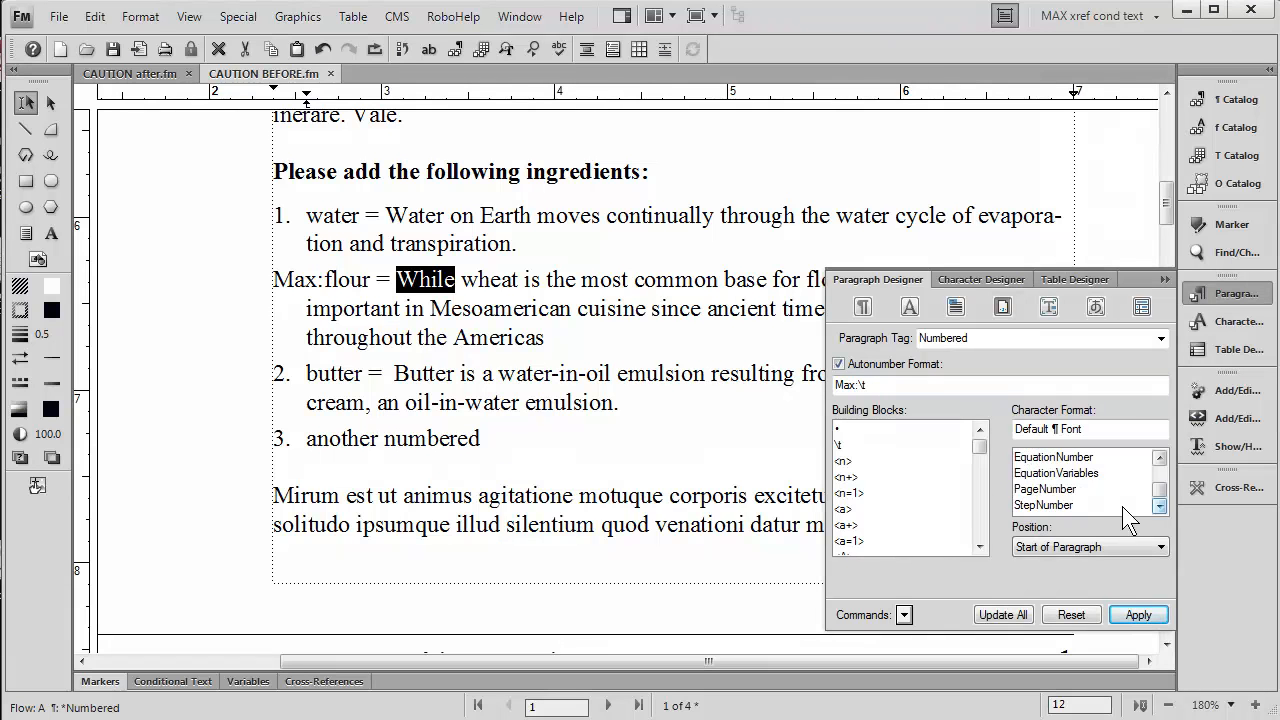
pyautogui.click(1110, 506)
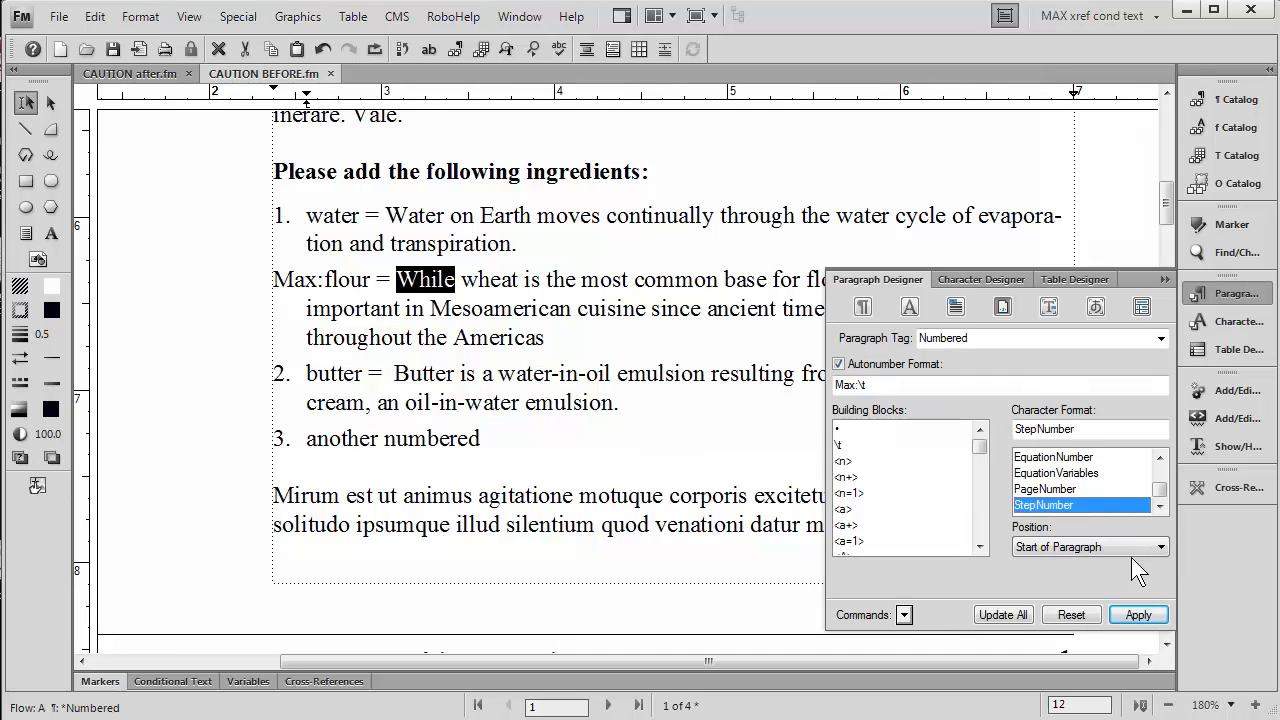
pyautogui.click(1136, 614)
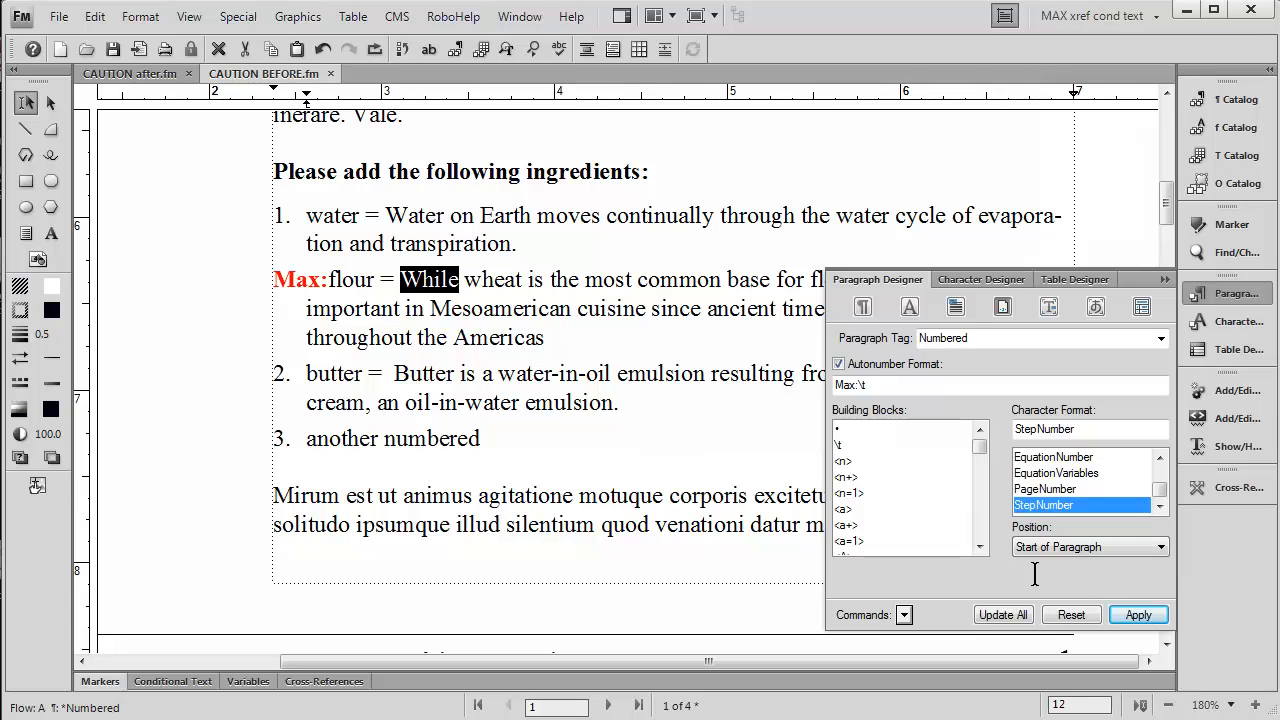
# Create a new paragraph format tagged CAUTION from the current properties, stored in the catalog and applied to the flour paragraph
pyautogui.doubleClick(973, 340)
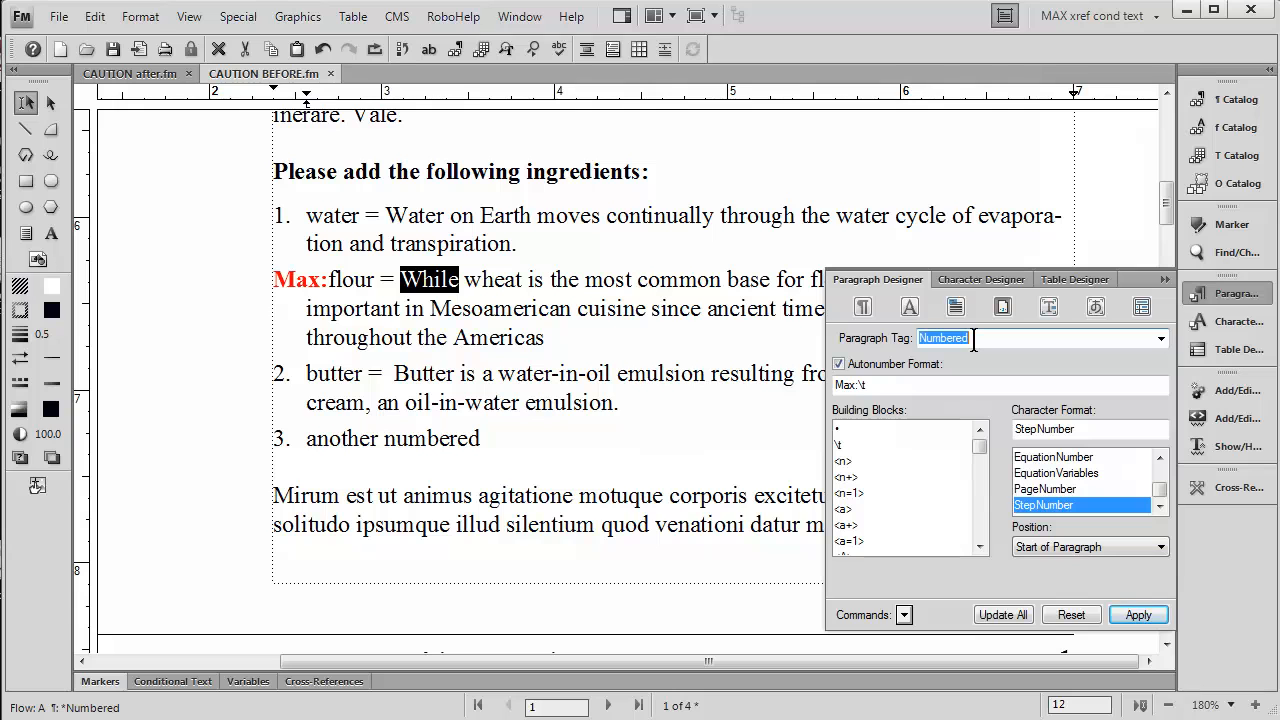
pyautogui.write('CAUTION')
pyautogui.press('Return')
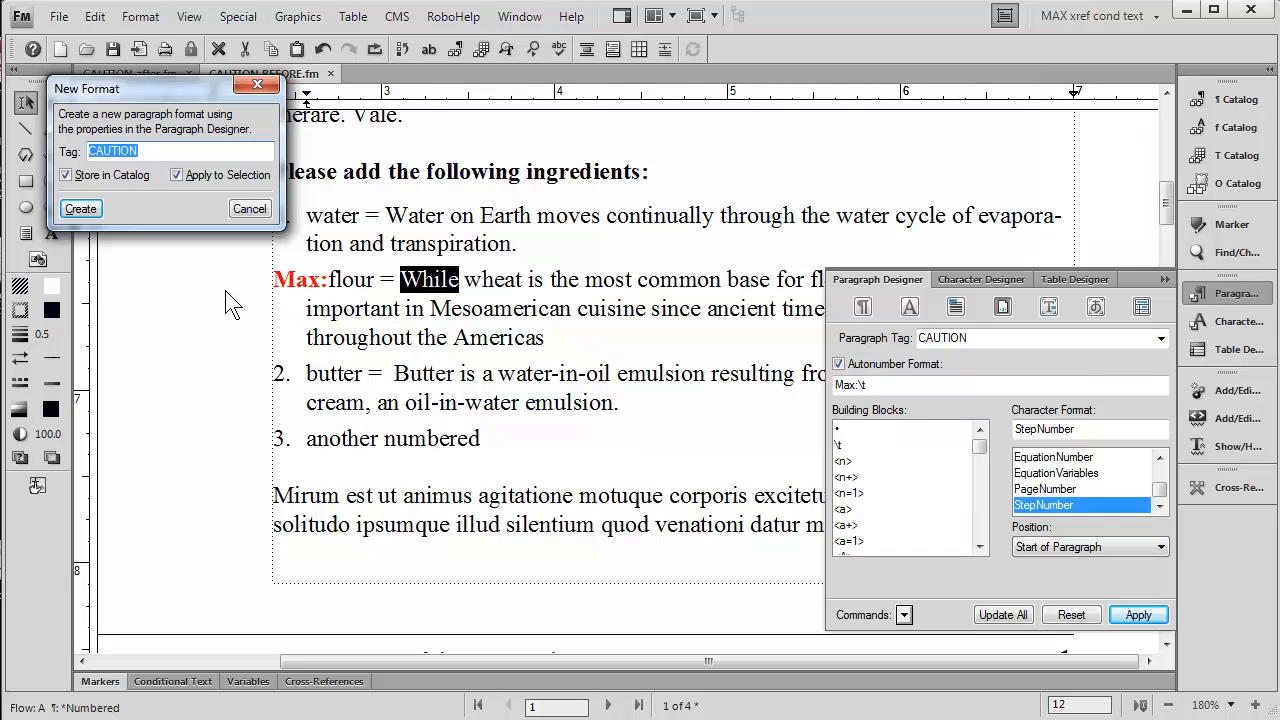
pyautogui.click(82, 209)
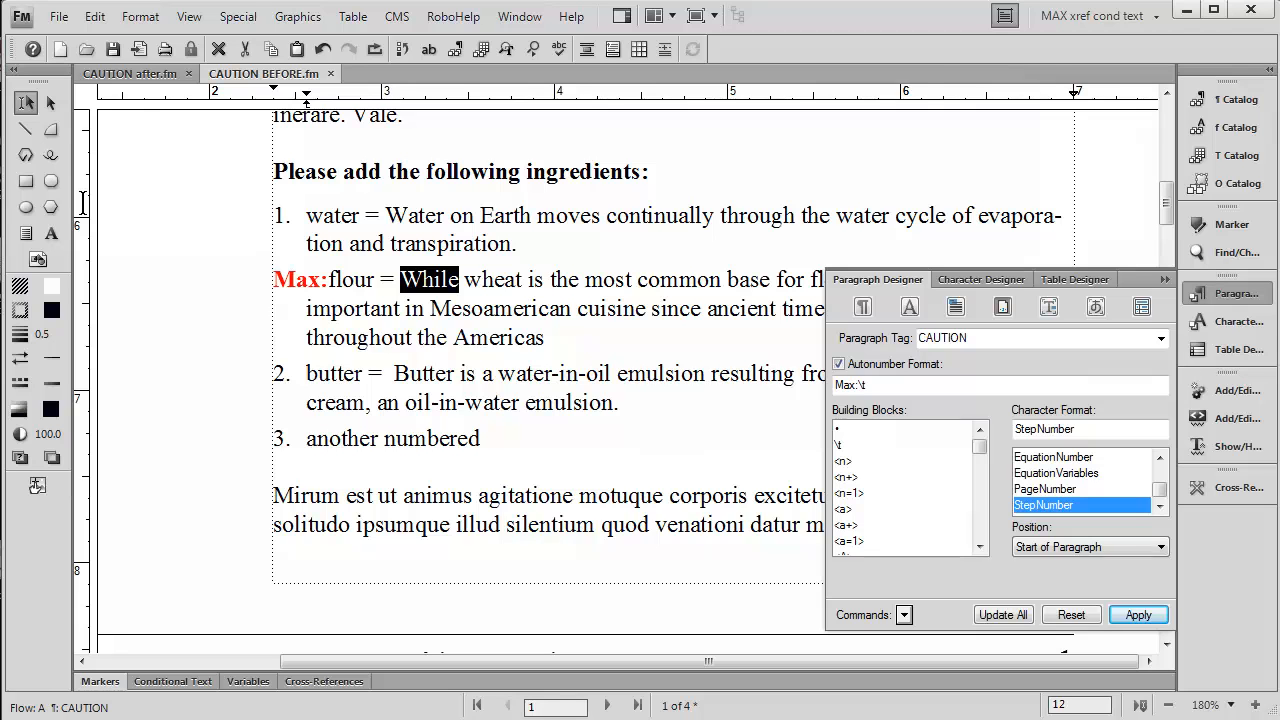
# Set the CAUTION format's autonumber to "CAUTION:\t" and update all paragraphs with that tag
pyautogui.click(856, 385)
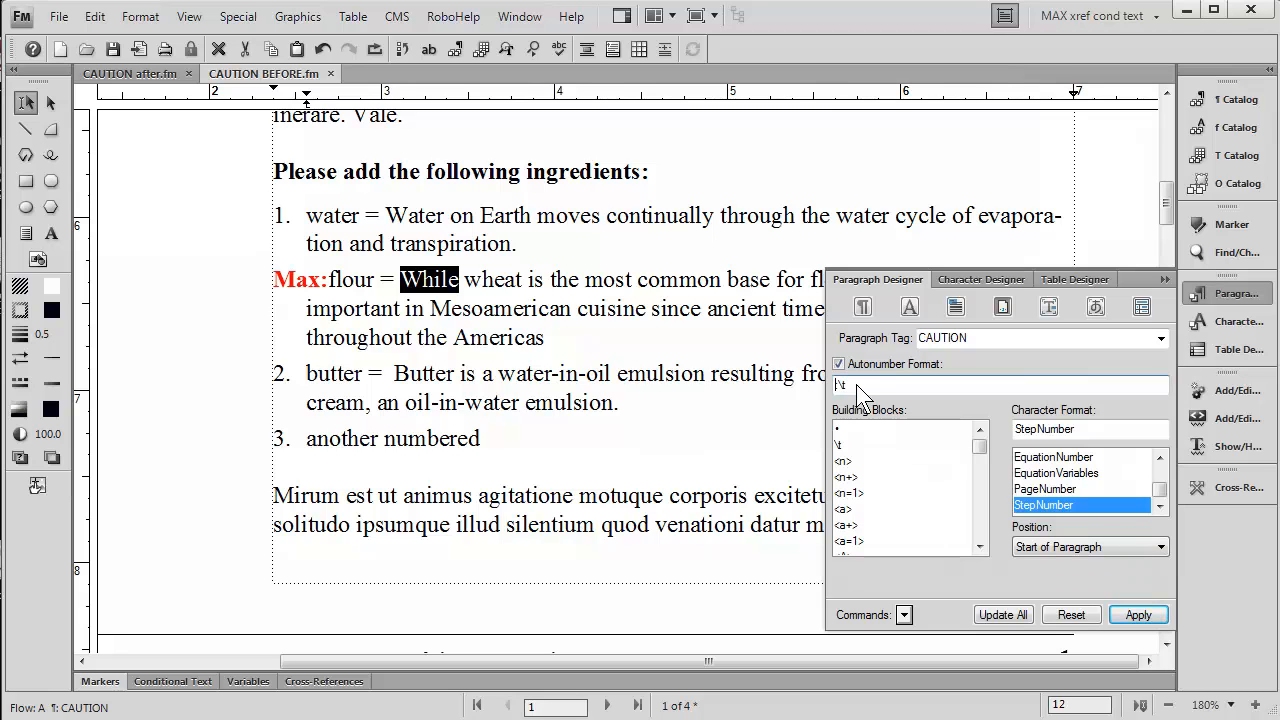
pyautogui.write('CAUTION:')
pyautogui.click(991, 617)
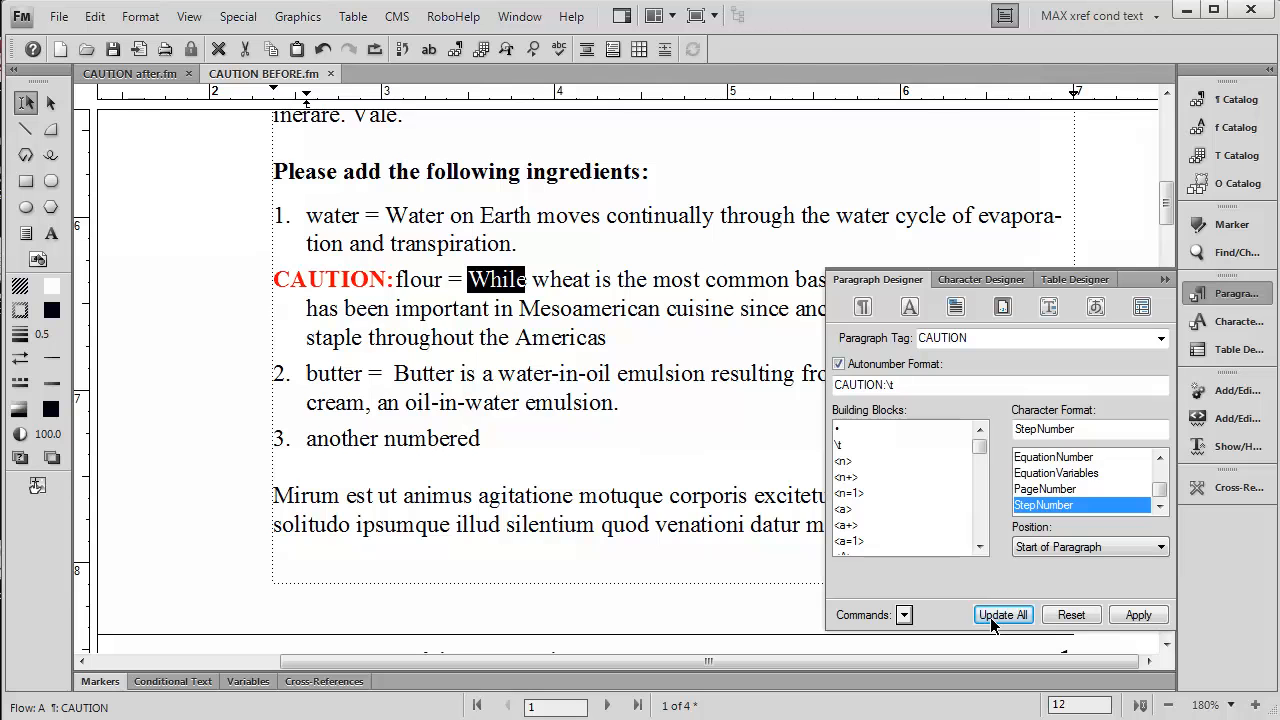
# Move the left indent of the flour CAUTION paragraph to 0.875" on the ruler
pyautogui.moveTo(248, 258); pyautogui.dragTo(396, 293)
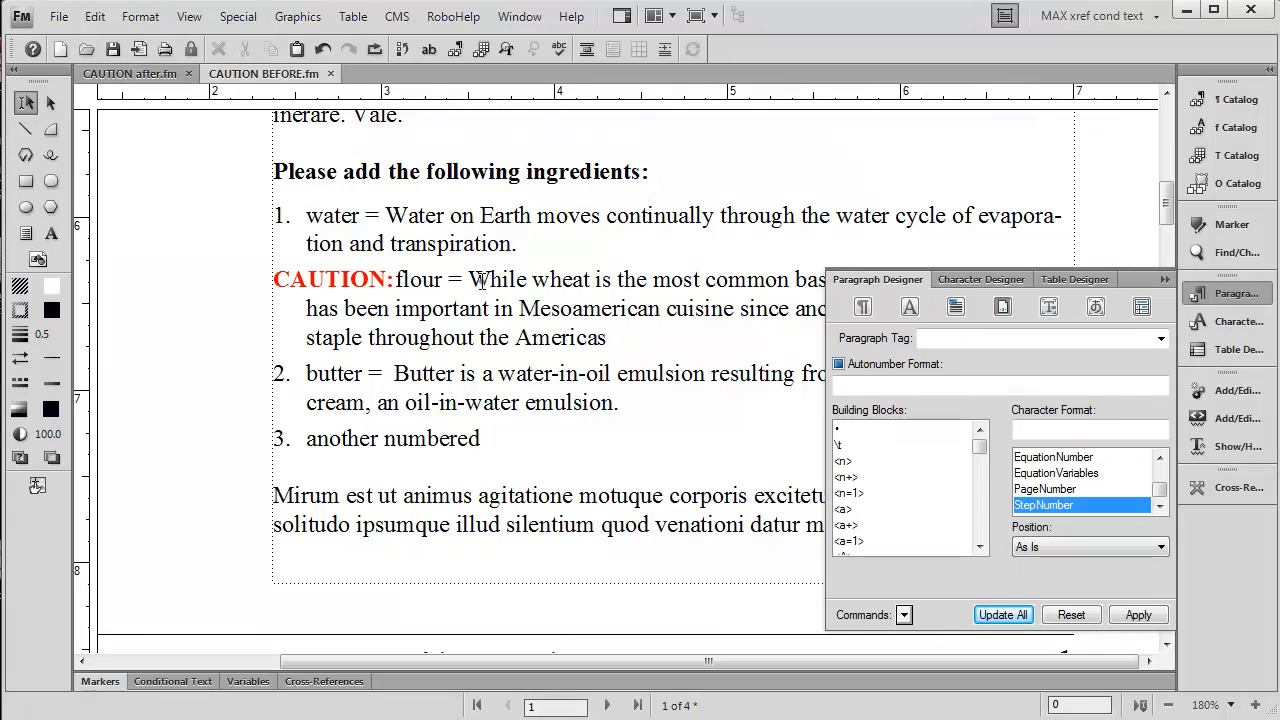
pyautogui.doubleClick(482, 281)
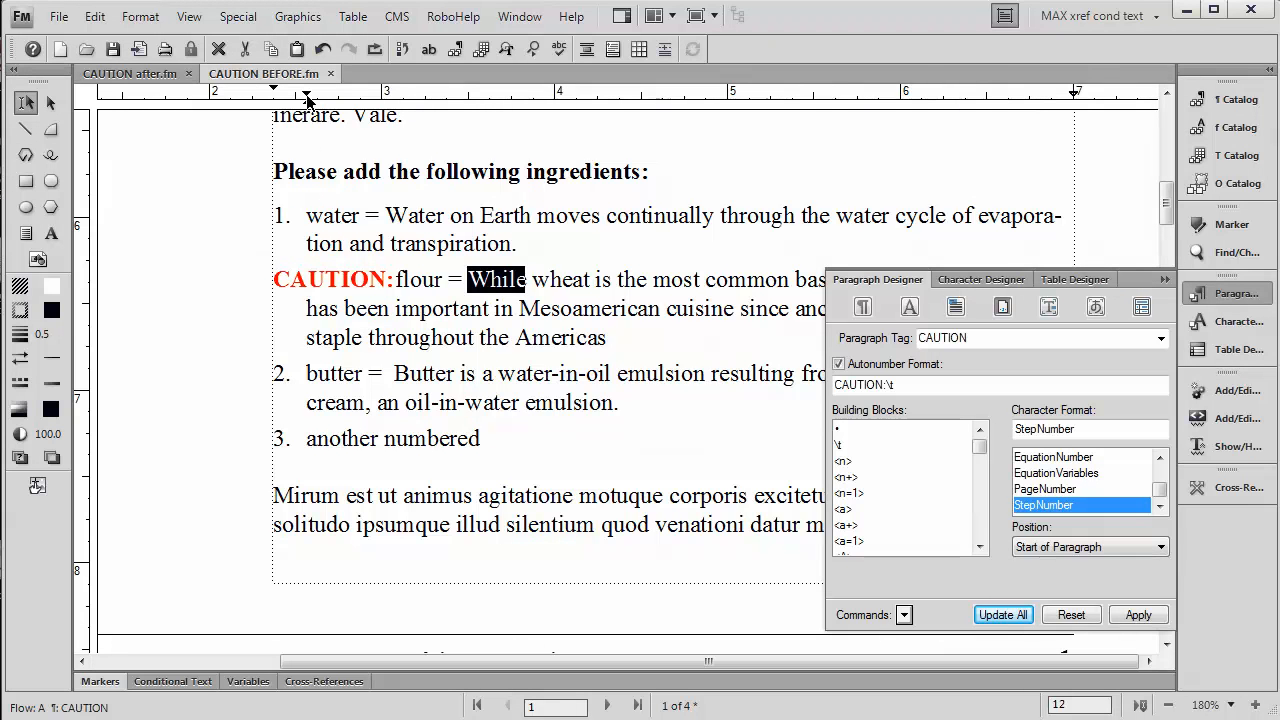
pyautogui.moveTo(307, 100)
pyautogui.mouseDown()
pyautogui.moveTo(363, 104)
pyautogui.moveTo(308, 100)
pyautogui.mouseUp()
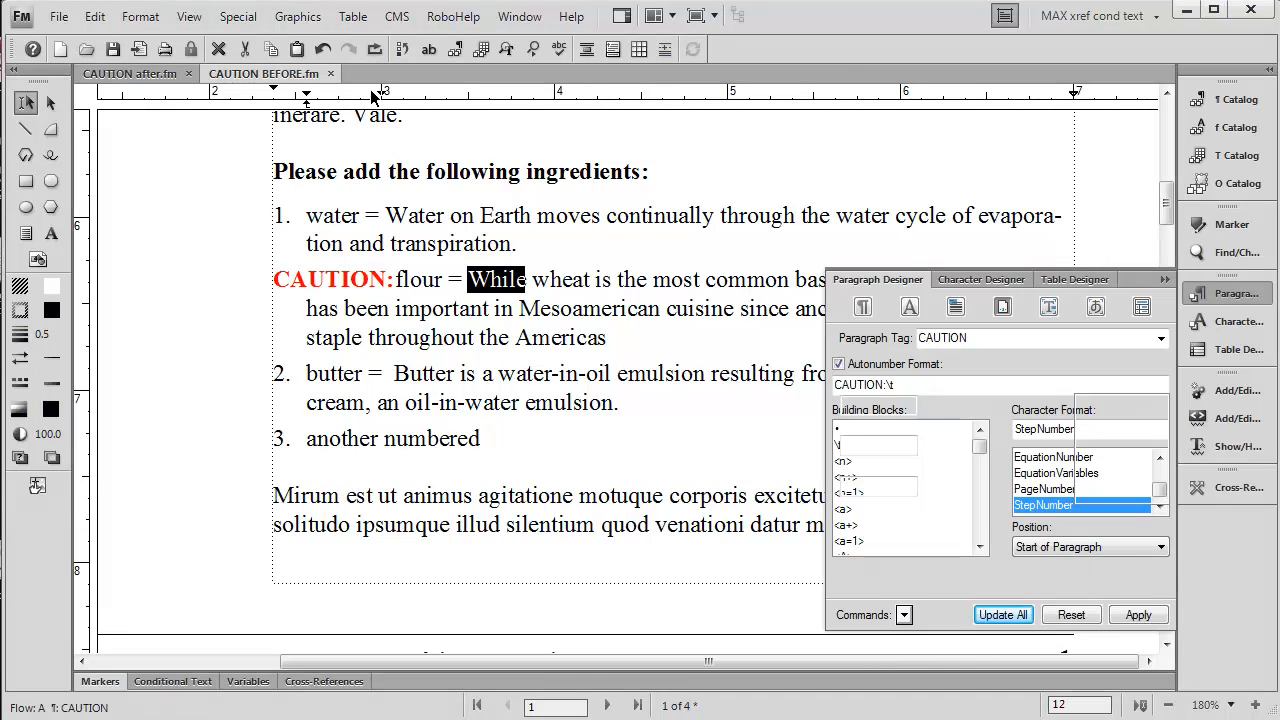
pyautogui.moveTo(400, 97); pyautogui.dragTo(400, 97)
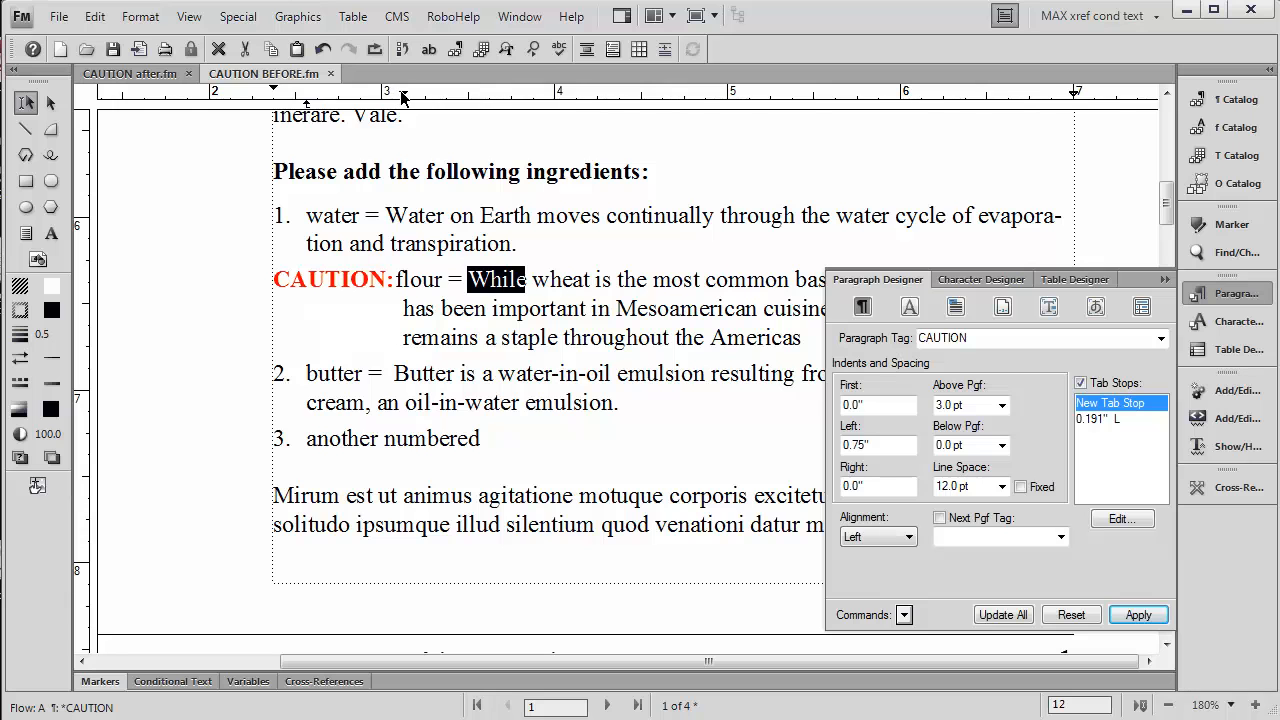
pyautogui.moveTo(401, 93); pyautogui.dragTo(425, 93)
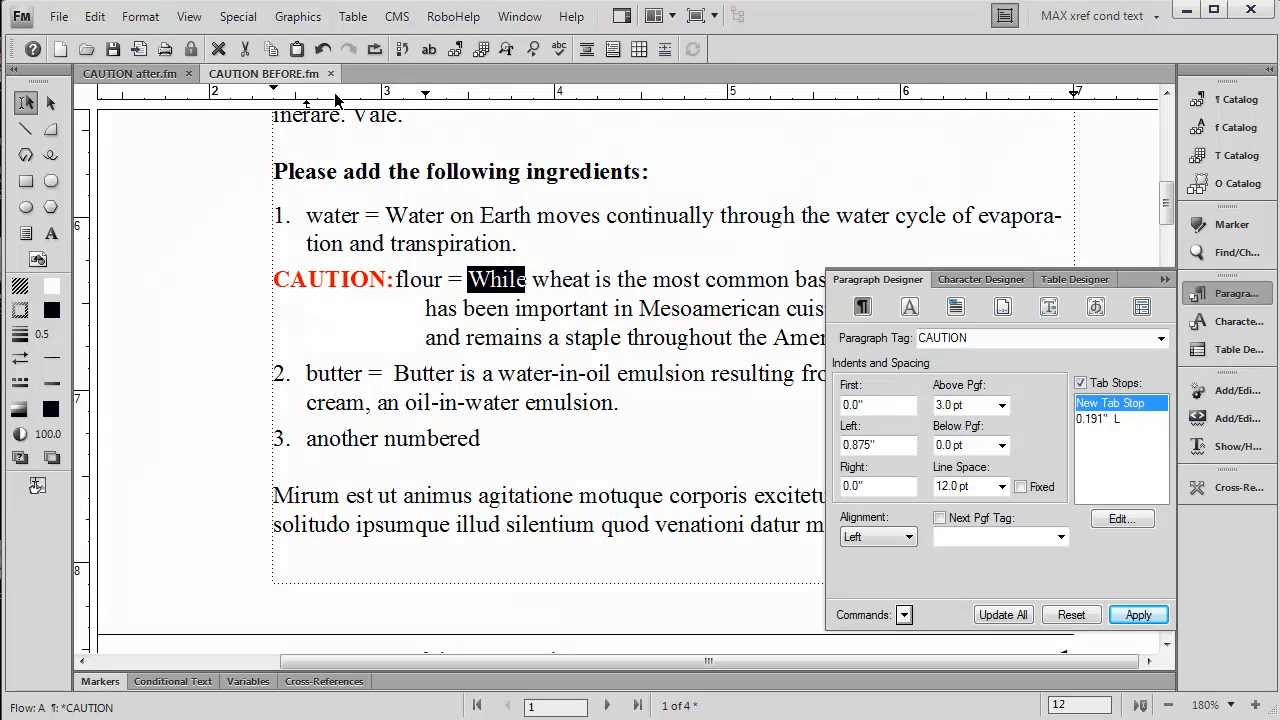
# Move the CAUTION paragraph's tab stop to 0.875" to match the left indent and update all paragraphs with that tag
pyautogui.click(306, 108)
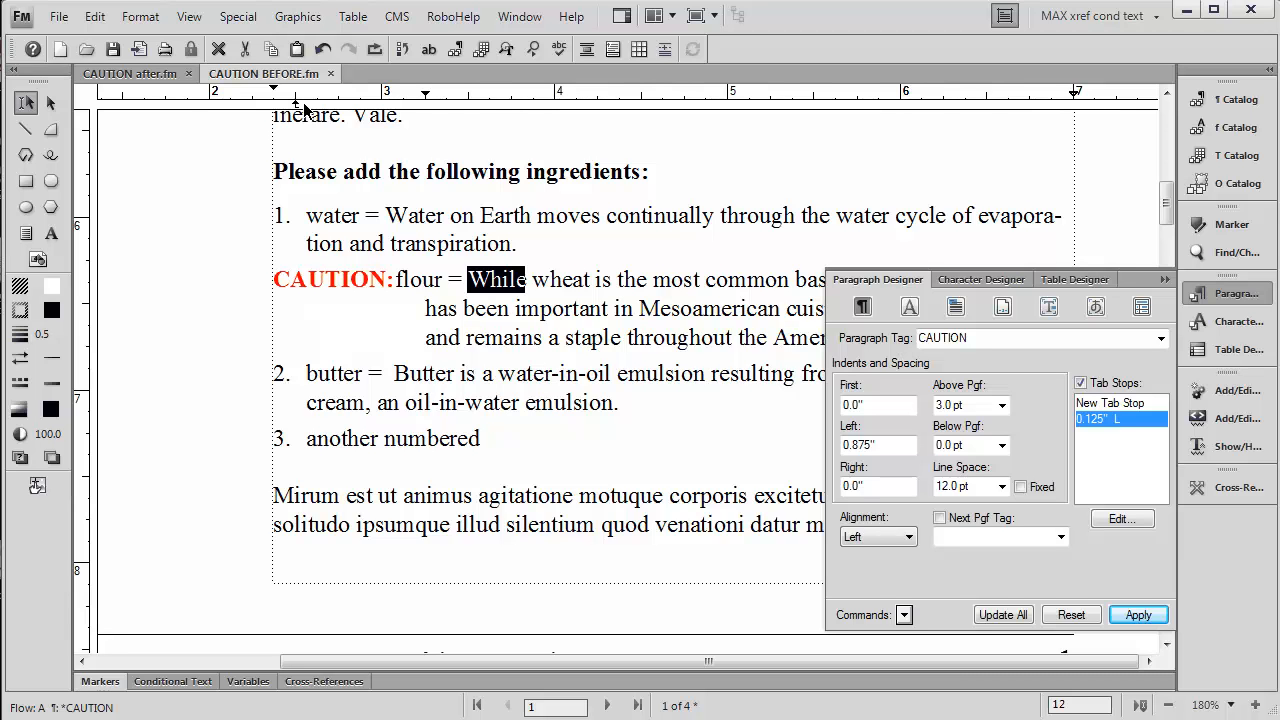
pyautogui.moveTo(296, 105); pyautogui.dragTo(425, 106)
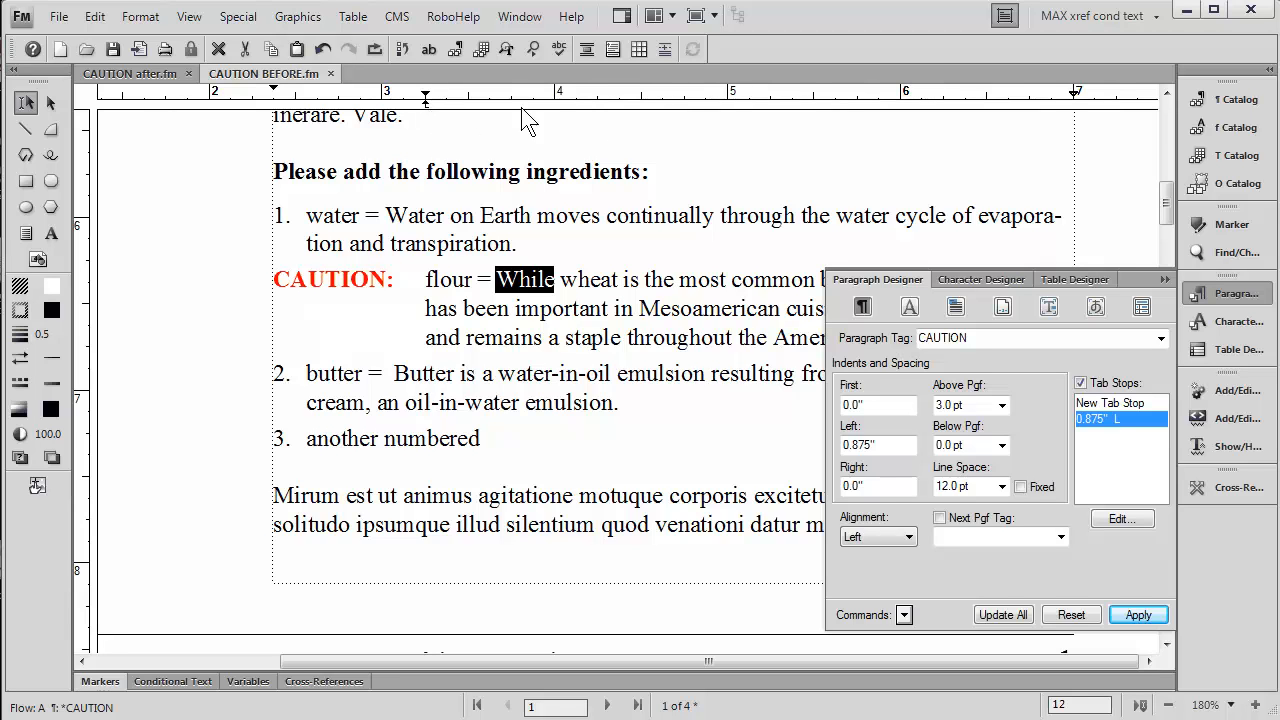
pyautogui.click(1002, 613)
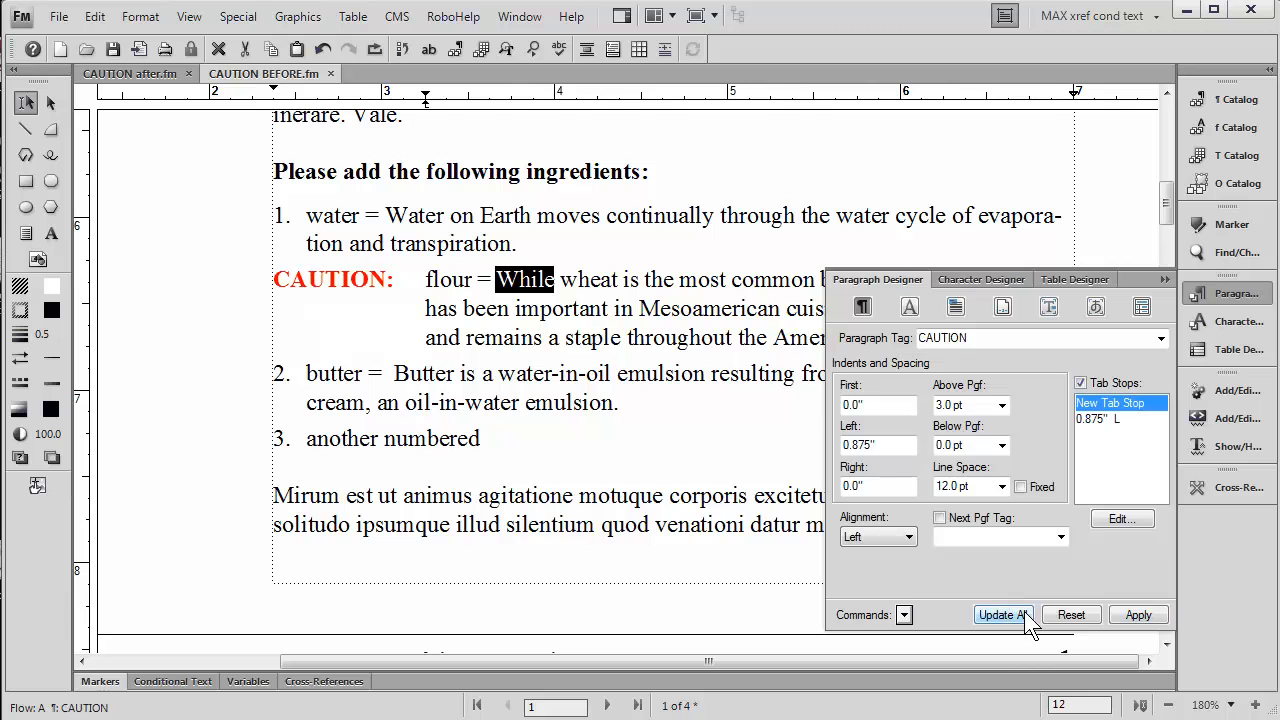
# Apply the Numbered format to the "Mirum est" paragraph, and switch it to the CAUTION format
pyautogui.click(1164, 282)
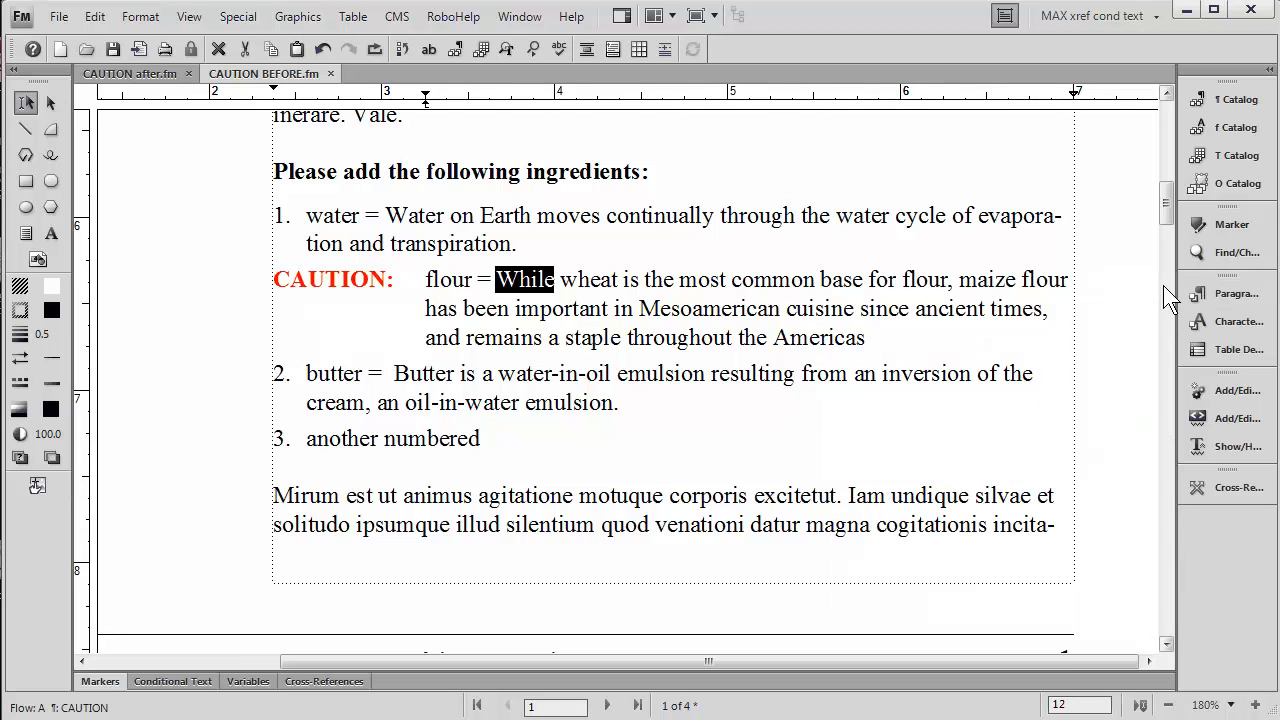
pyautogui.click(1245, 100)
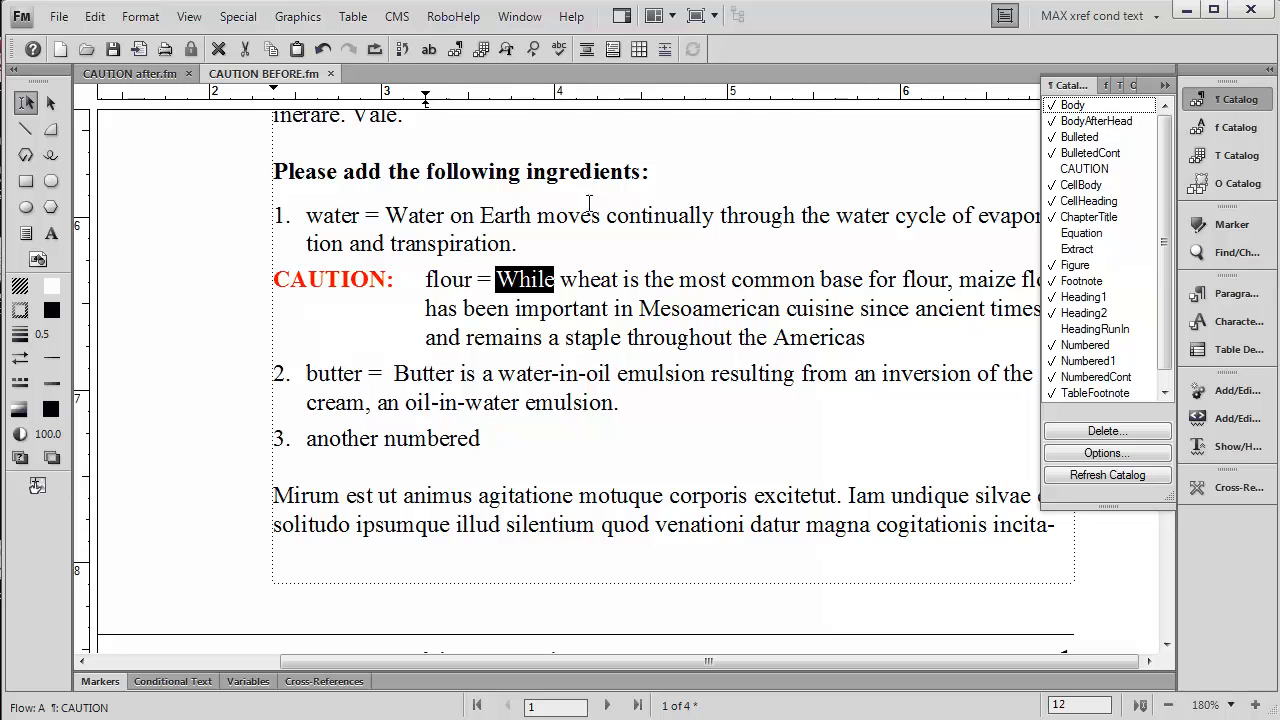
pyautogui.click(447, 405)
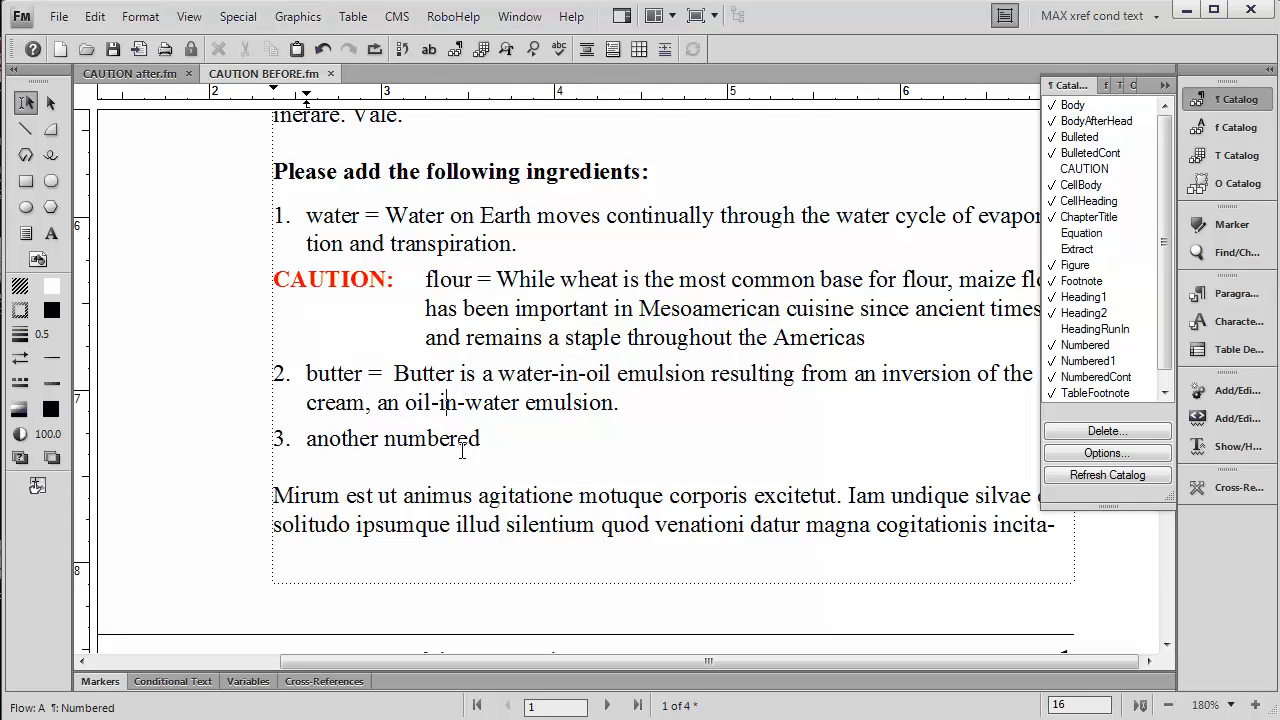
pyautogui.click(463, 495)
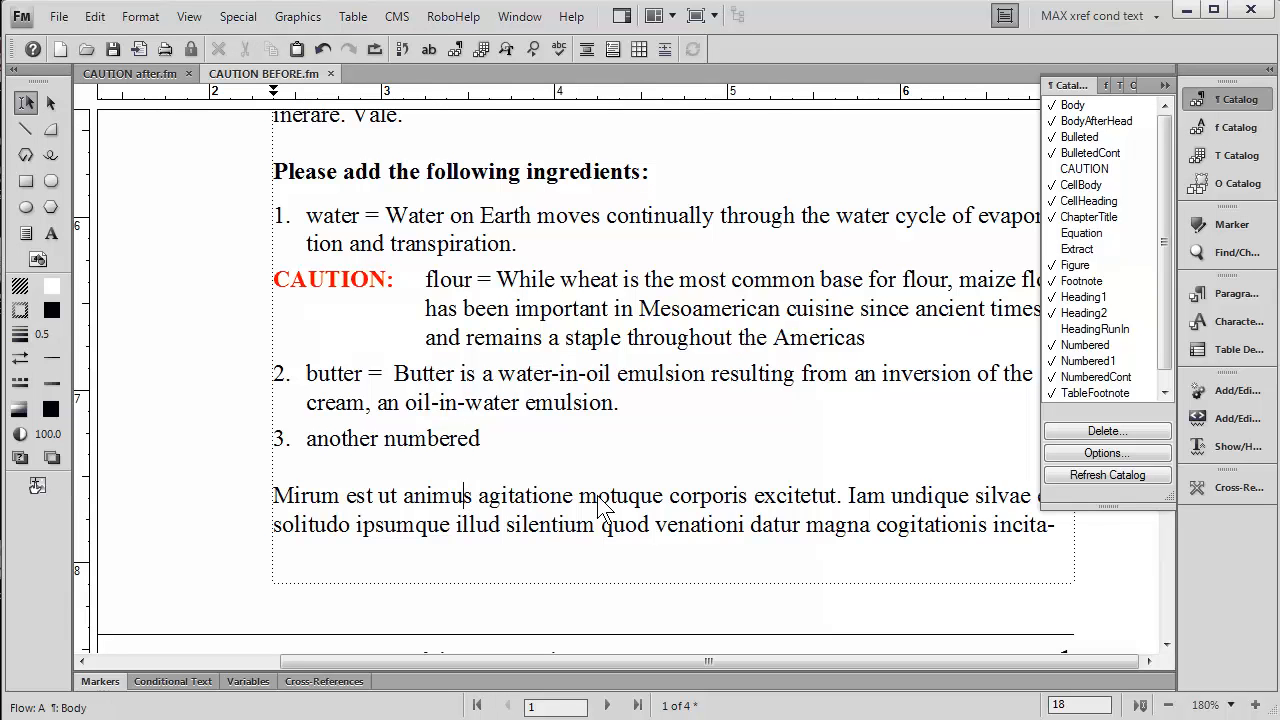
pyautogui.click(1090, 345)
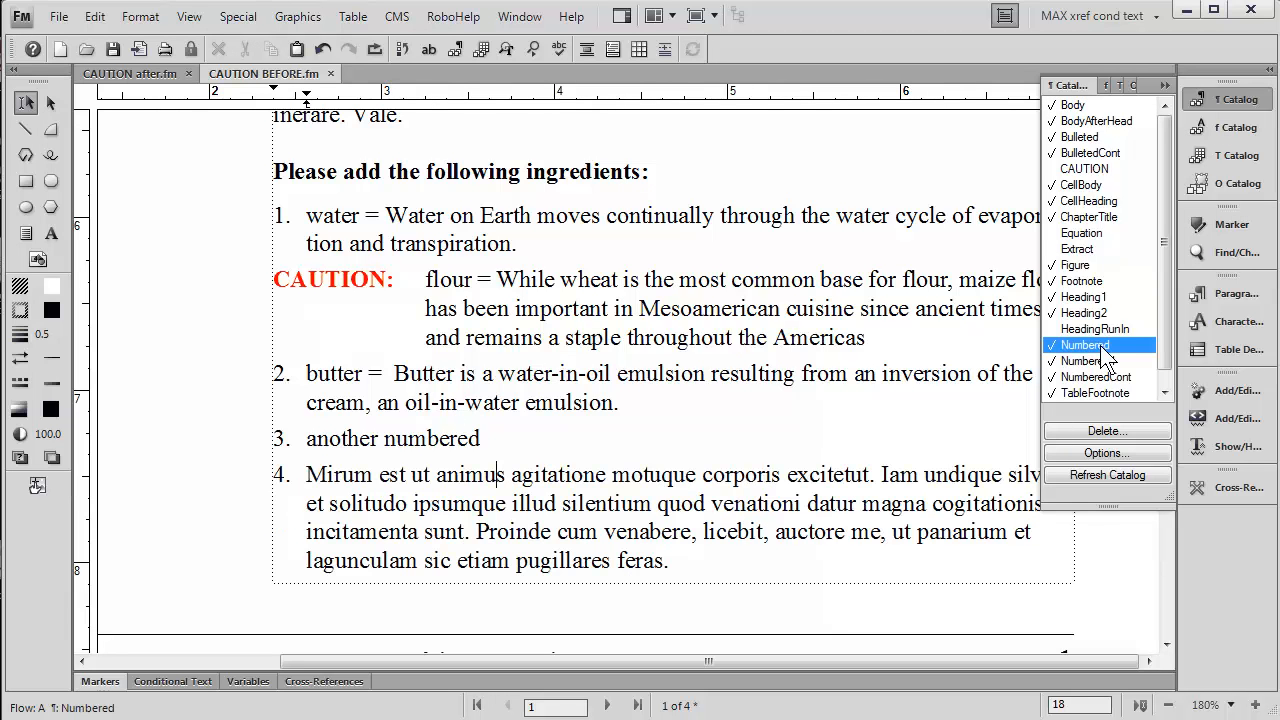
pyautogui.click(1085, 168)
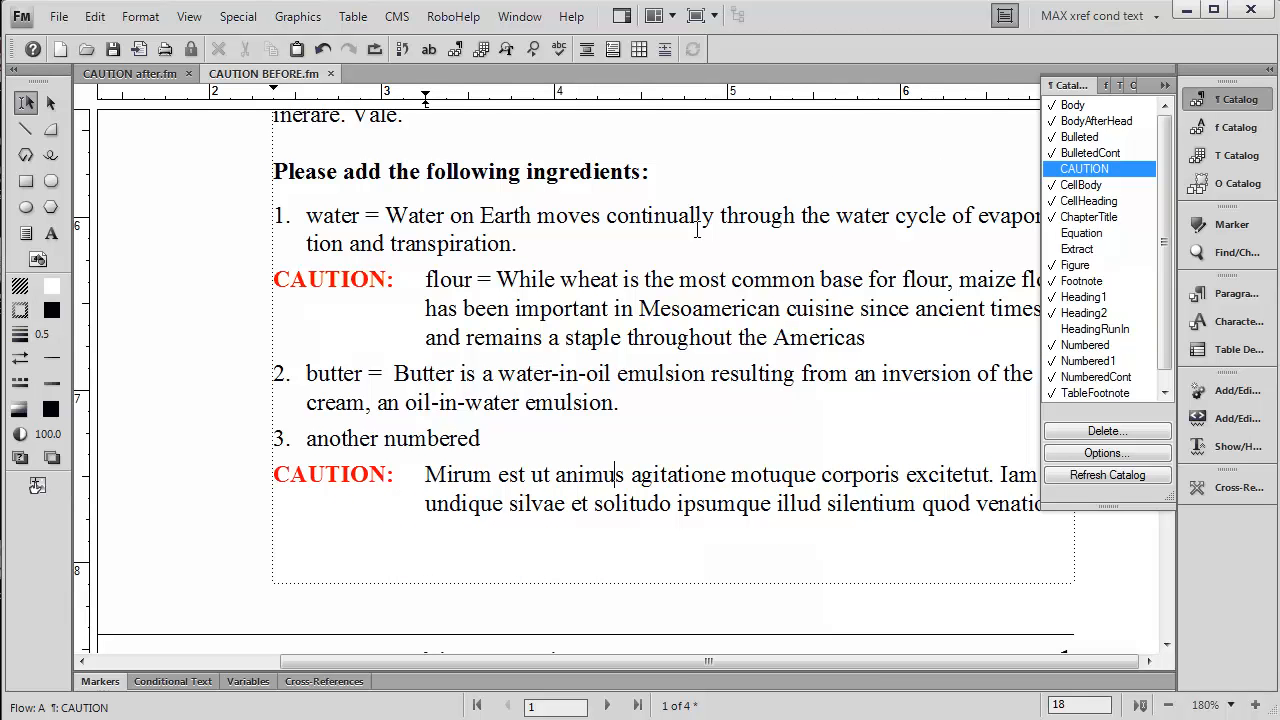
# Examine the autonumber properties of the "Mirum est" paragraph's CAUTION format in the Paragraph Designer
pyautogui.click(524, 502)
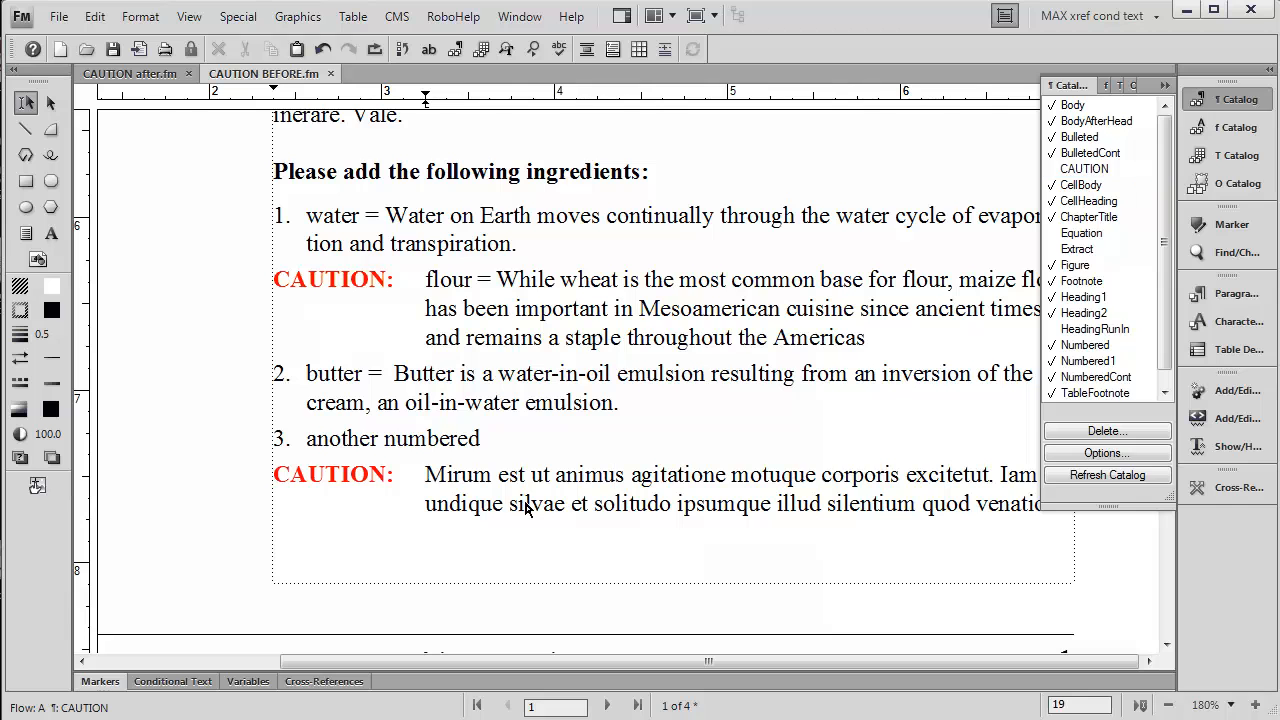
pyautogui.hotkey('ctrl', 'm')
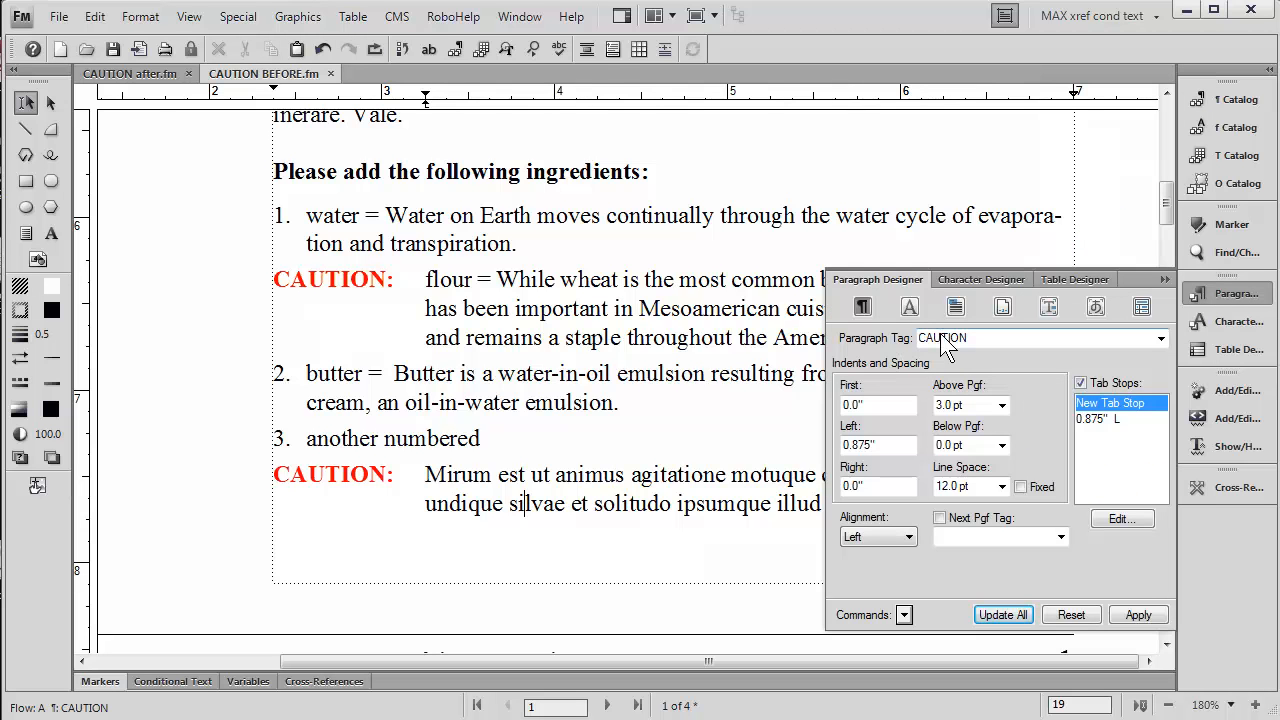
pyautogui.click(1047, 307)
pyautogui.click(997, 311)
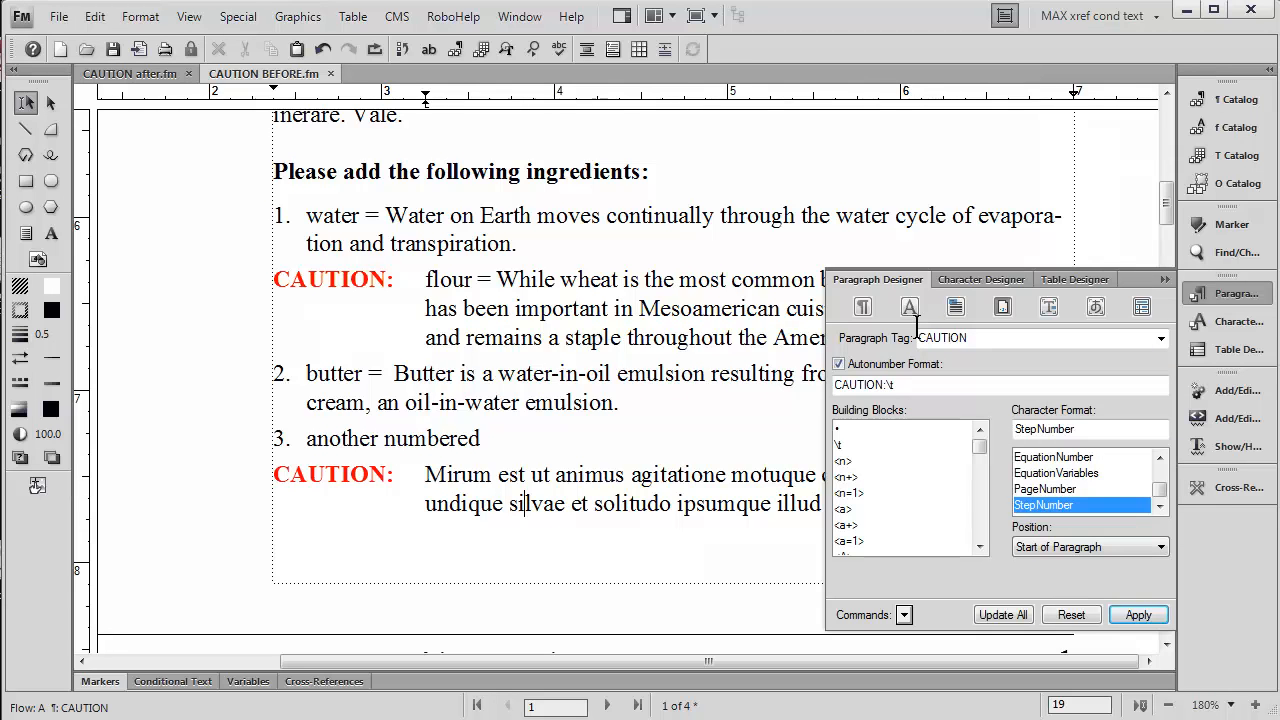
# Change the CAUTION format's autonumber prefix to "Caution:" before the tab, and update all paragraphs with that tag
pyautogui.click(882, 385)
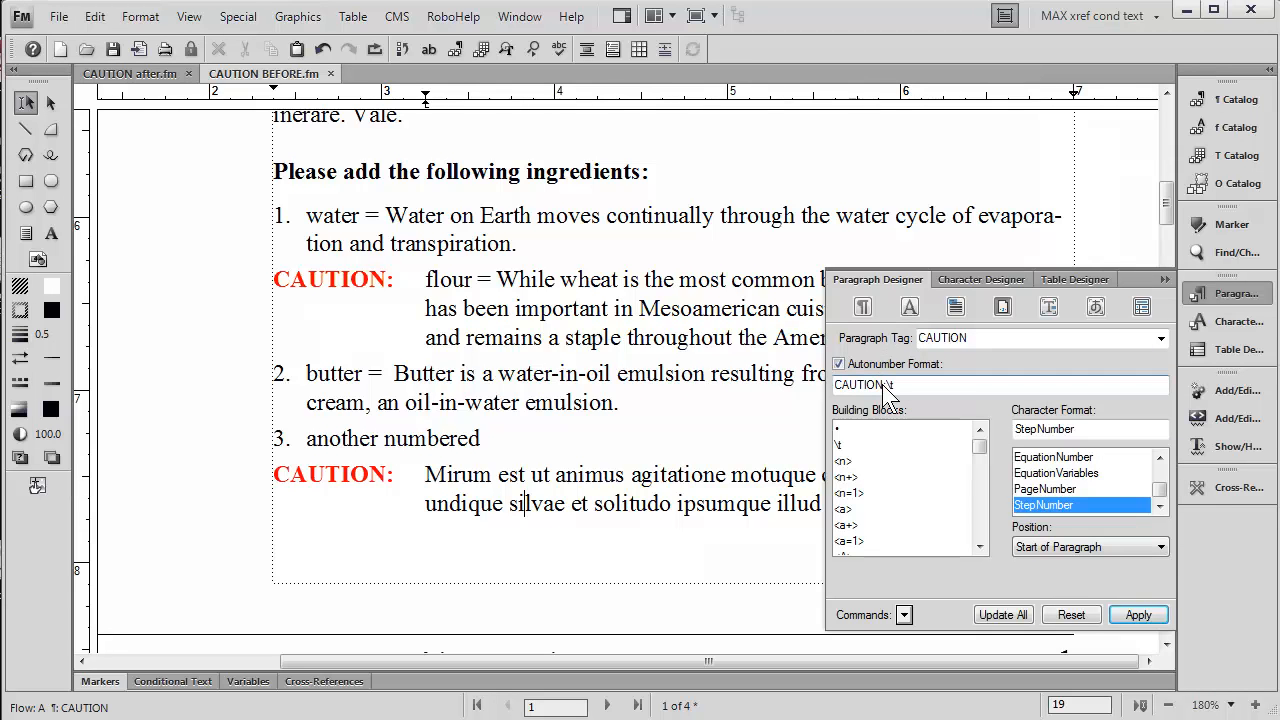
pyautogui.press('BackSpace')
pyautogui.write('aution:')
pyautogui.click(1002, 612)
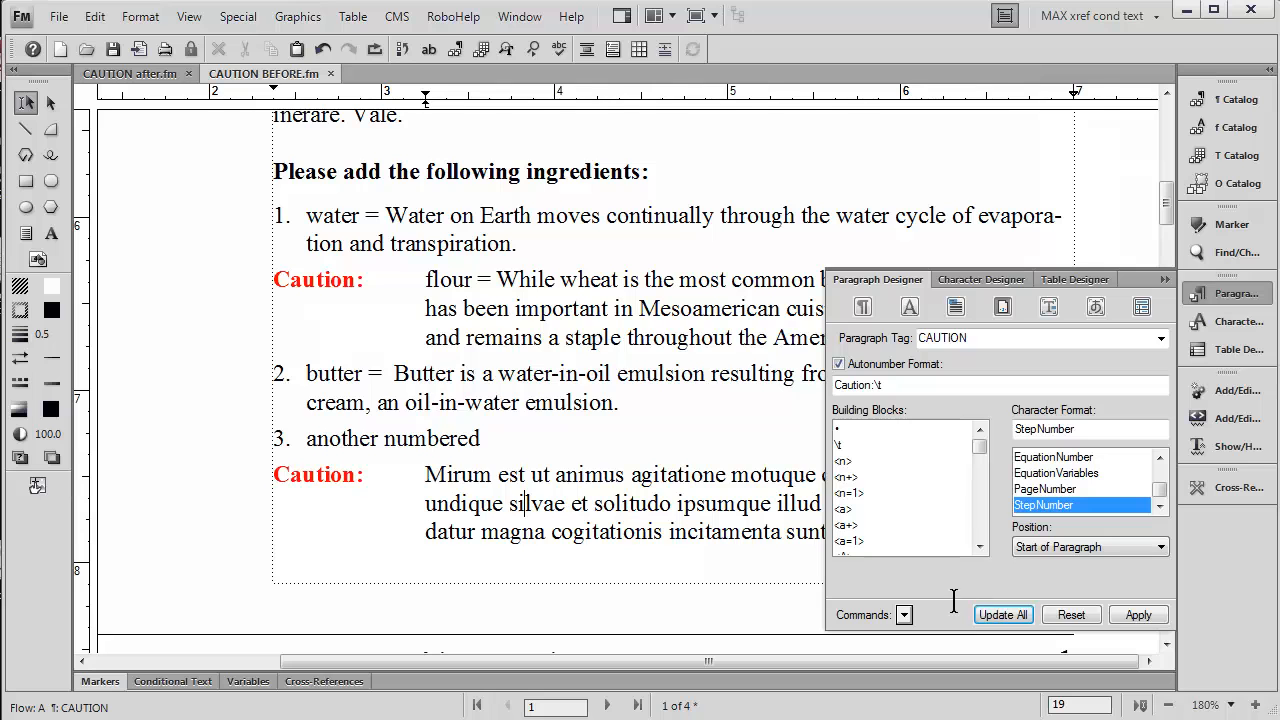
# Set the CAUTION format's autonumber prefix to uppercase "CAUTION:", update all paragraphs with that tag, and collapse the Paragraph Designer
pyautogui.click(869, 385)
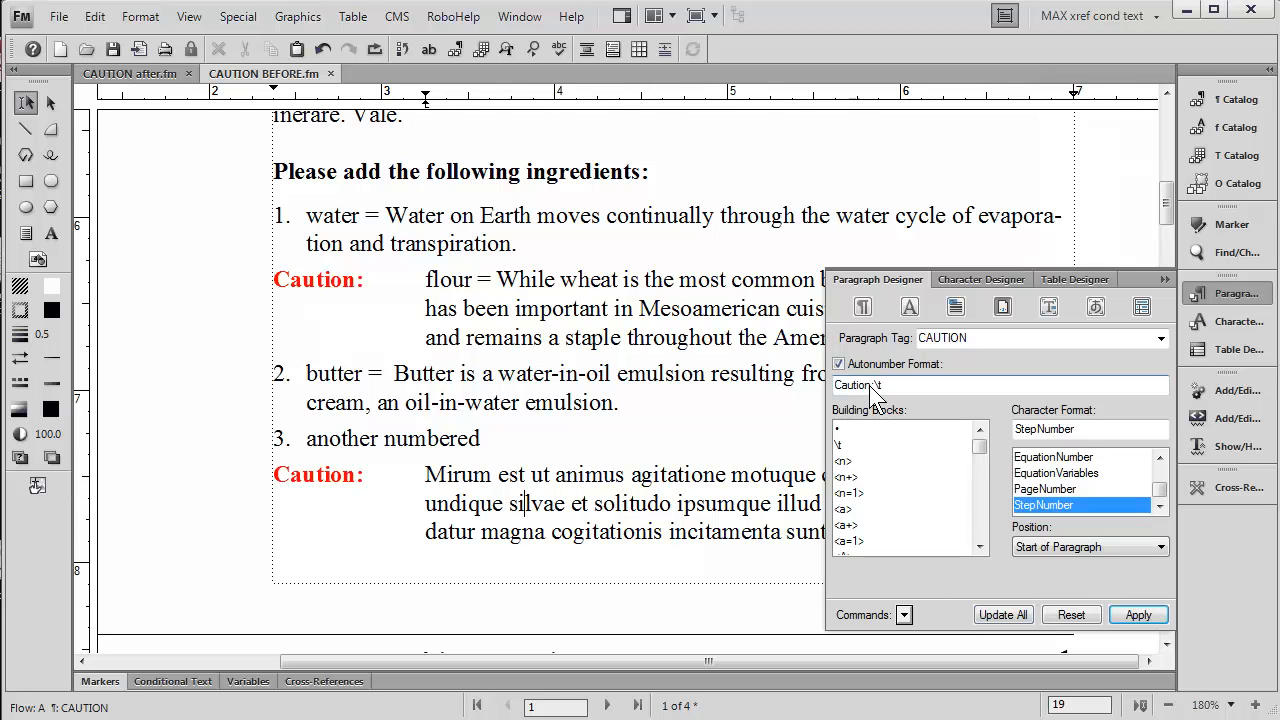
pyautogui.write('CAUTION:')
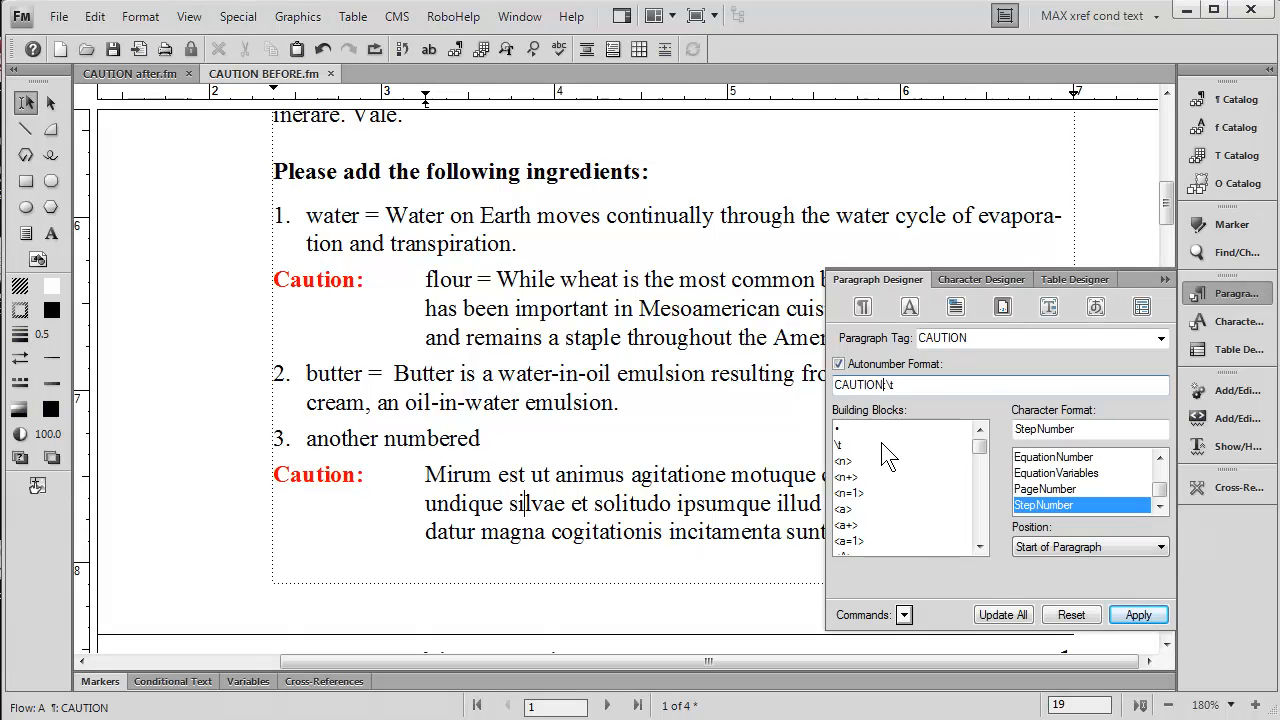
pyautogui.click(1002, 614)
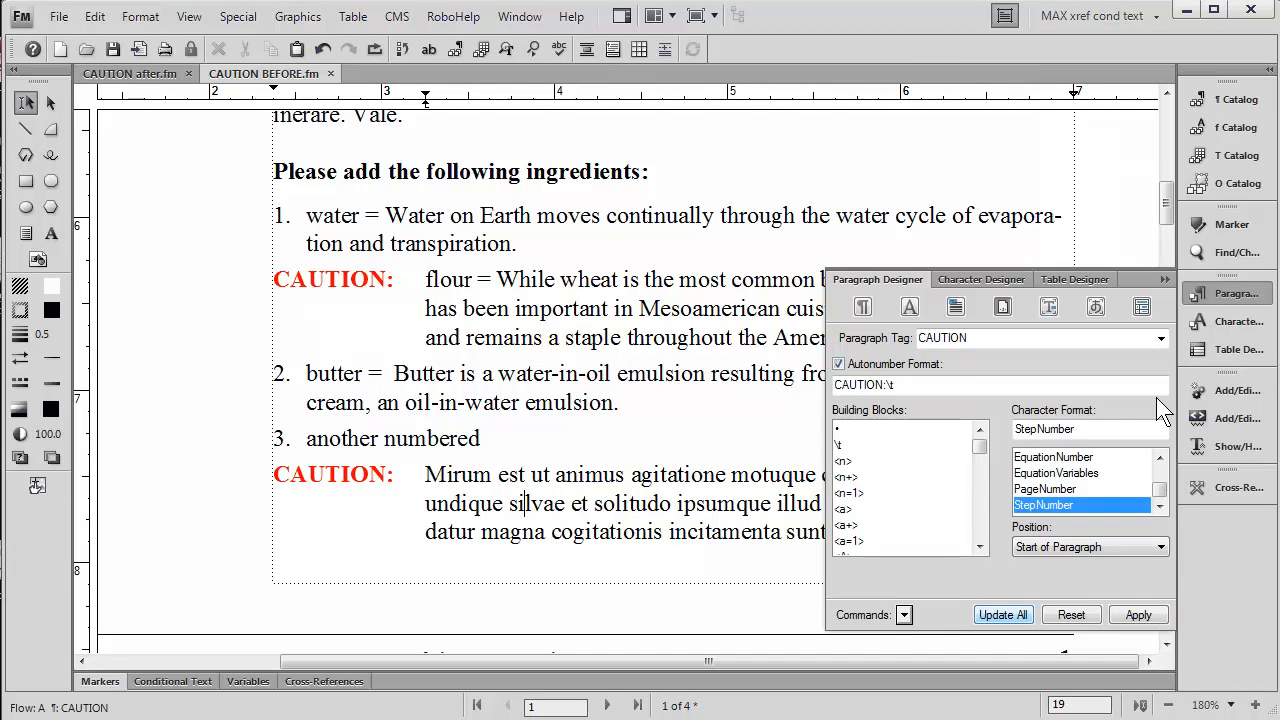
pyautogui.click(1162, 282)
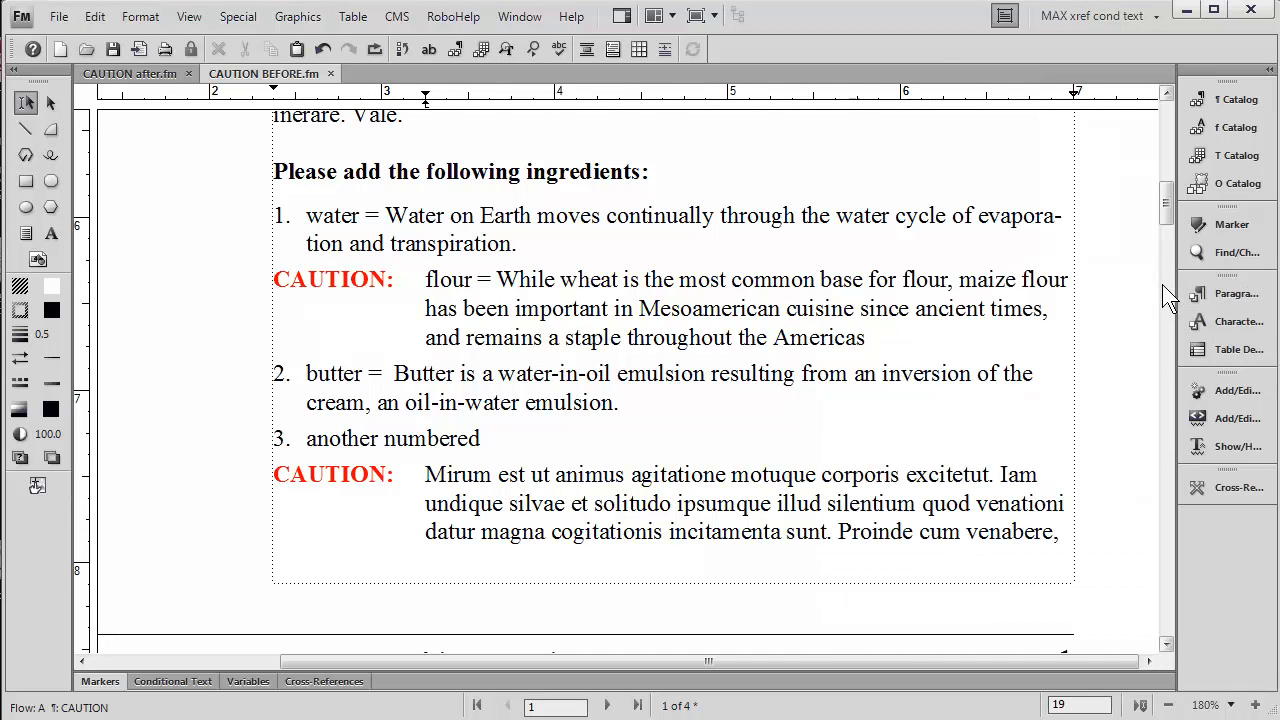